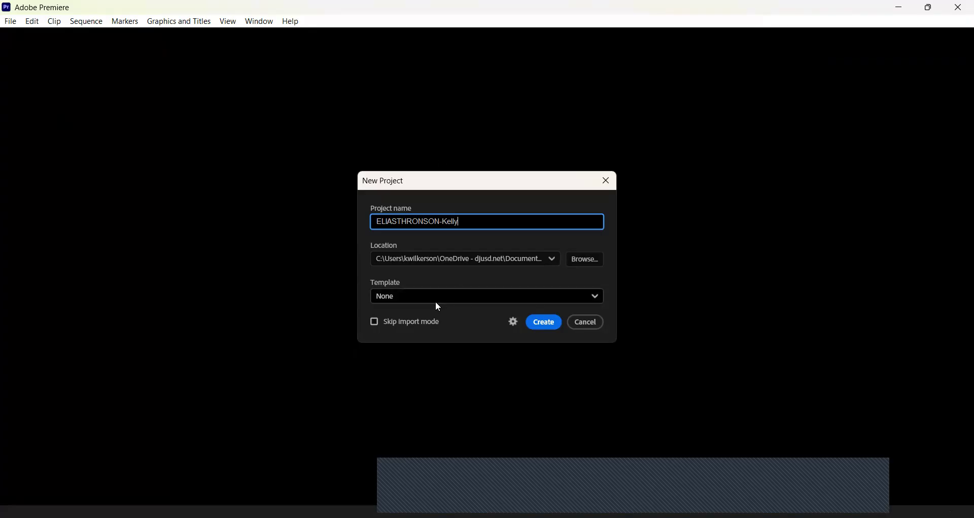
# Create the new project in Desktop > senior interview with Skip import mode enabled.
pyautogui.click(583, 260)
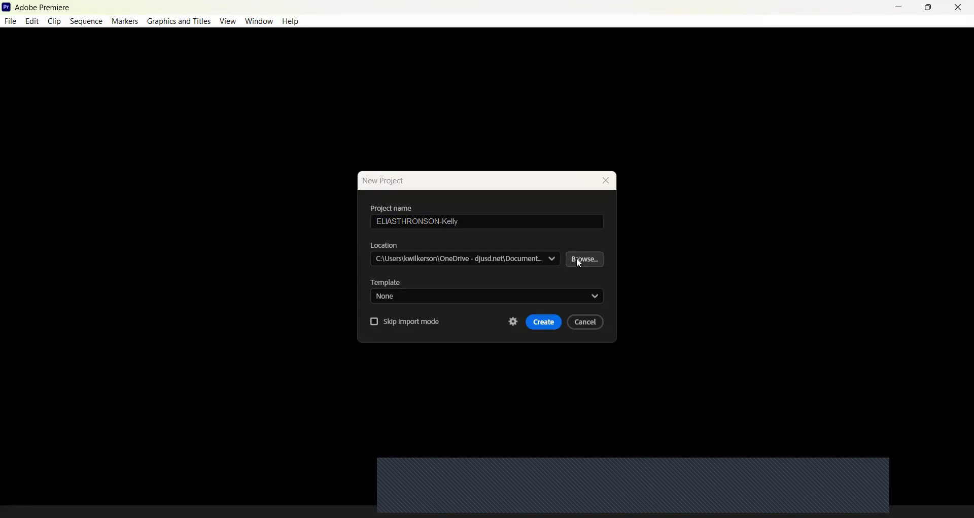
pyautogui.click(429, 321)
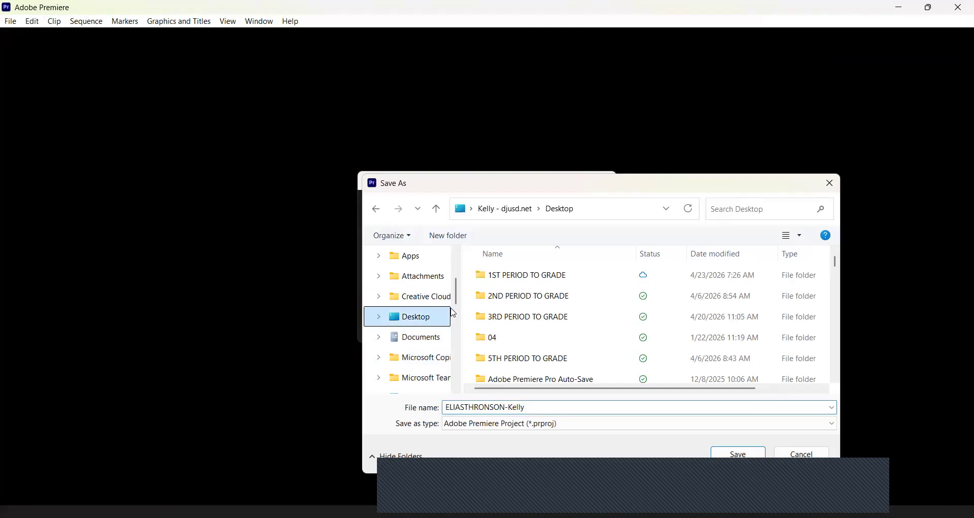
pyautogui.moveTo(836, 264); pyautogui.dragTo(839, 351)
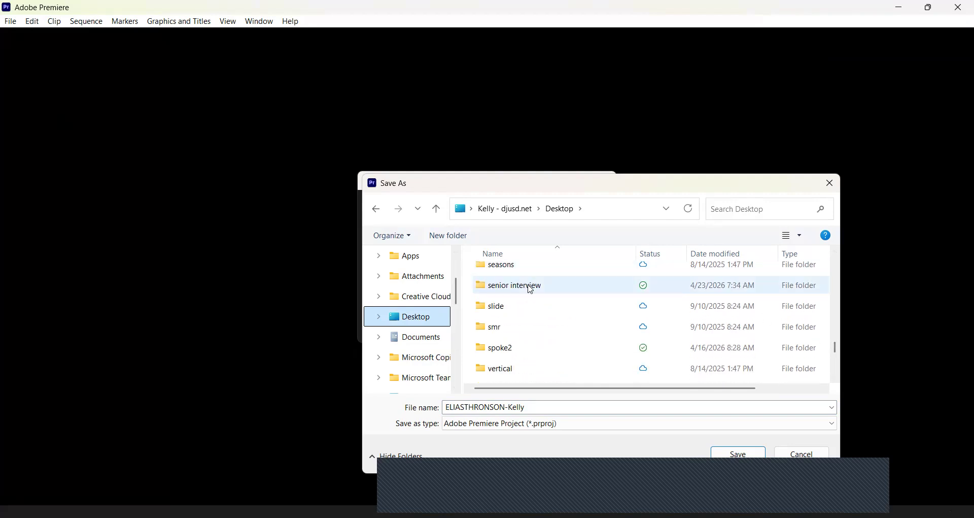
pyautogui.click(528, 285)
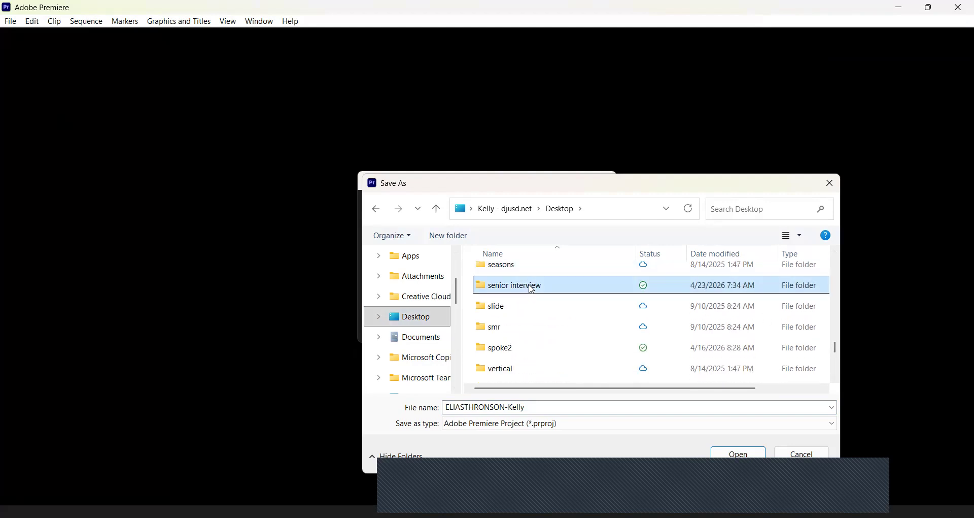
pyautogui.click(740, 452)
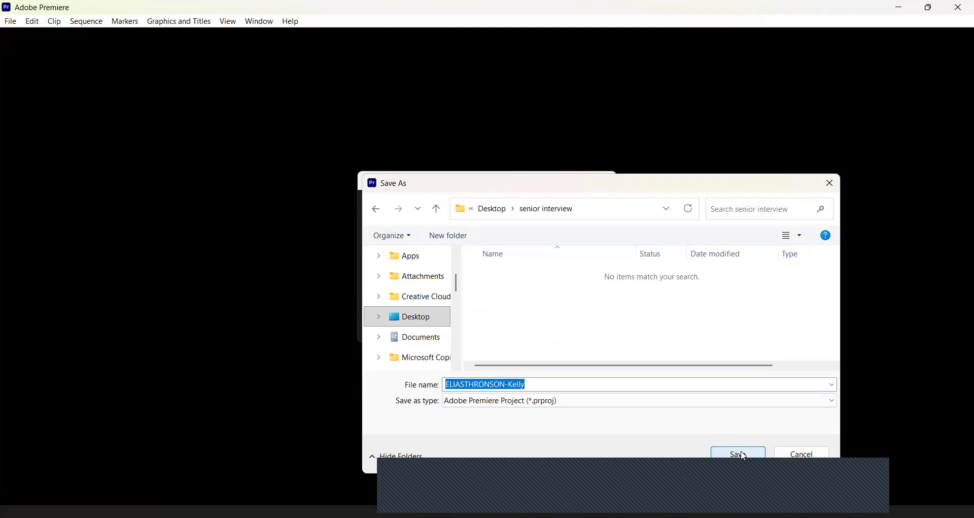
pyautogui.click(742, 453)
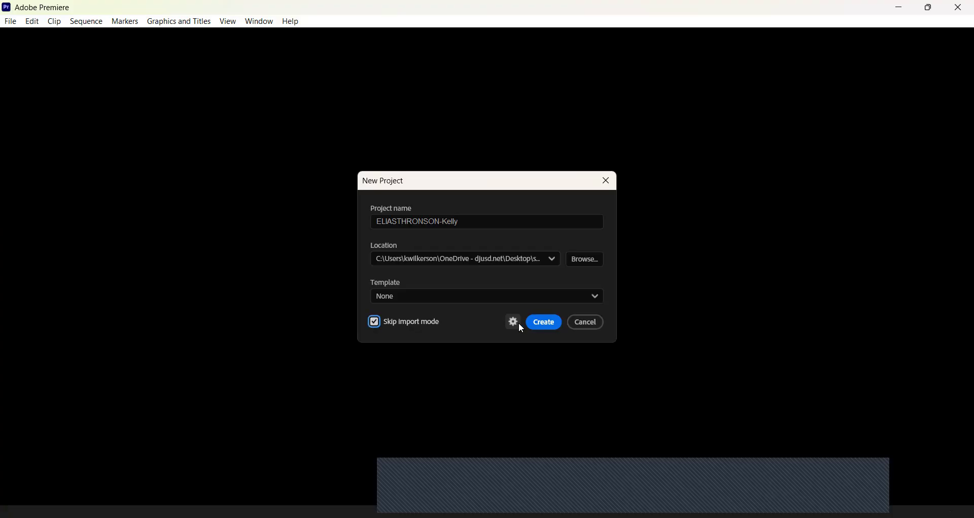
pyautogui.click(552, 326)
pyautogui.click(551, 325)
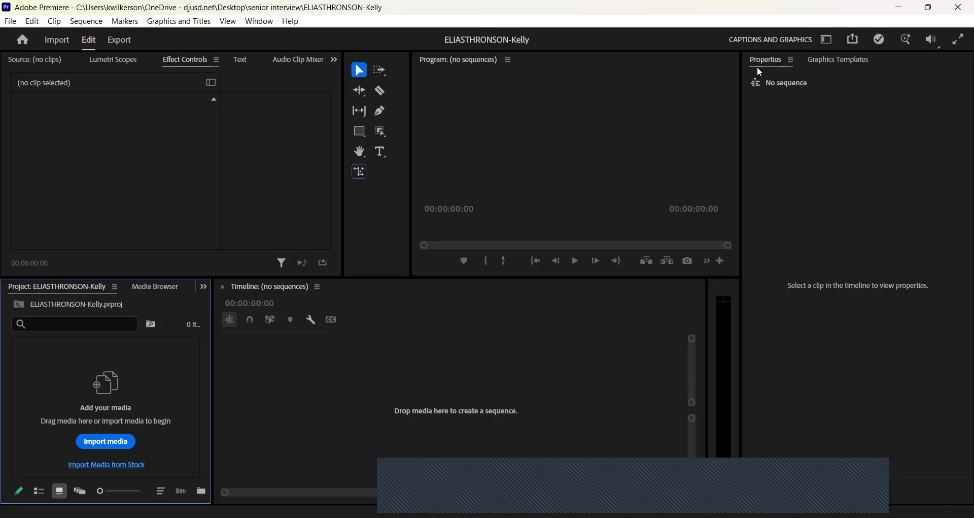
# Switch the workspace from Captions and Graphics to Editing.
pyautogui.click(830, 43)
pyautogui.click(831, 42)
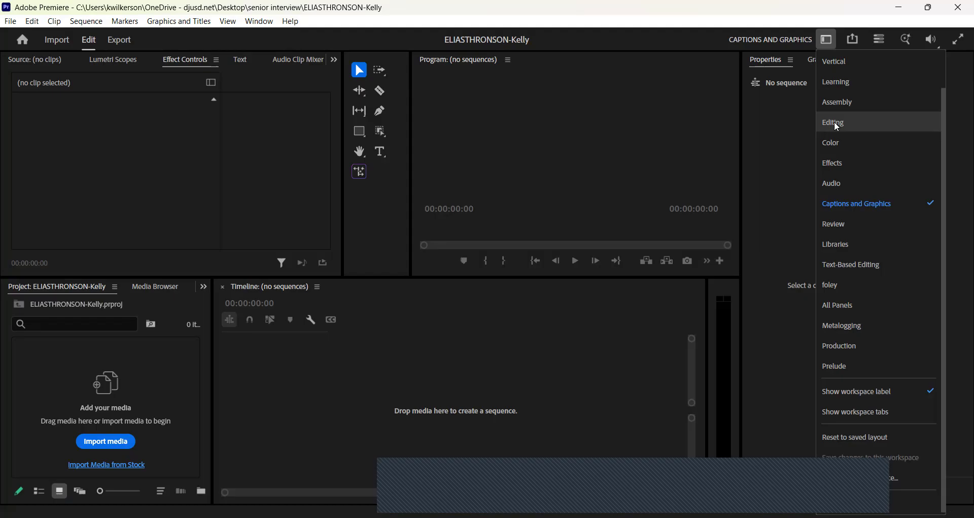
pyautogui.click(838, 124)
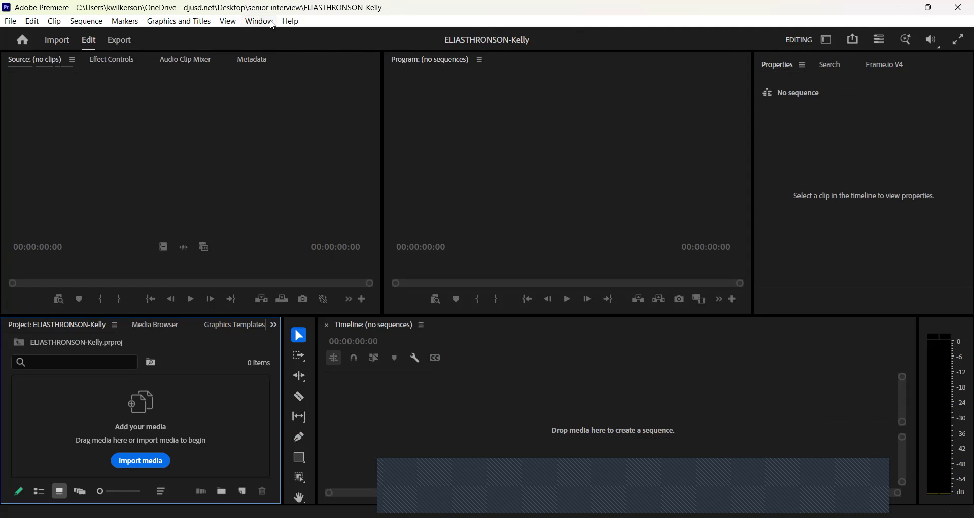
# Reset the Editing workspace to its saved layout via Window > Workspaces.
pyautogui.click(273, 24)
pyautogui.moveTo(432, 24)
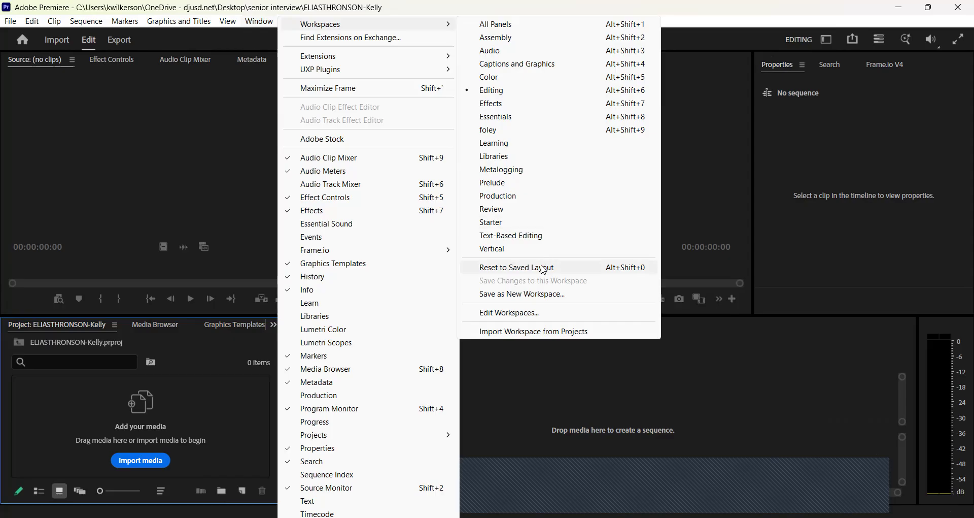
pyautogui.click(541, 266)
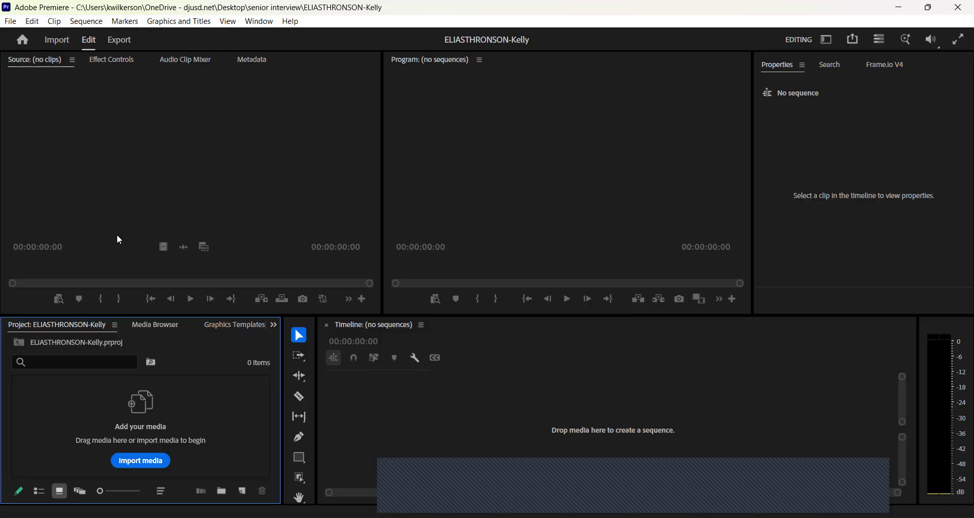
# Import the interview video and drag it onto the timeline to make a 52:27 sequence.
pyautogui.click(143, 462)
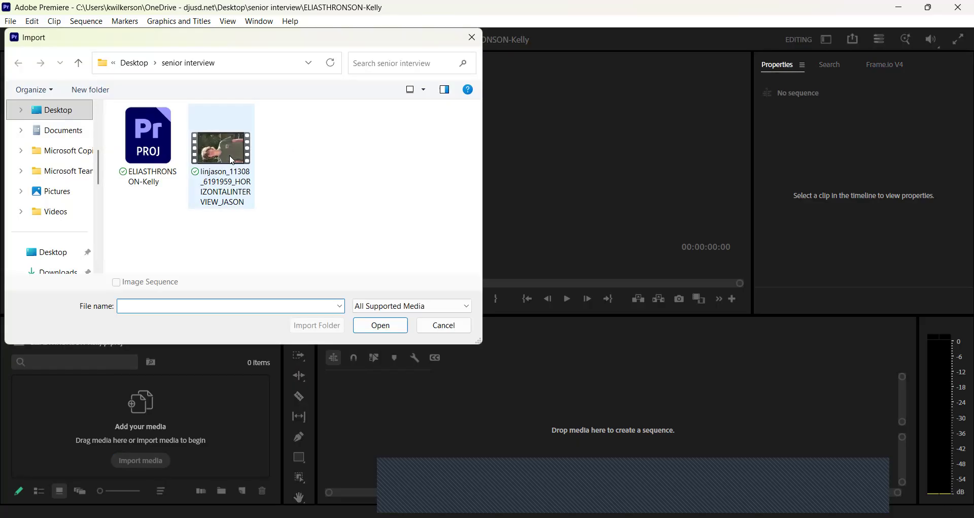
pyautogui.click(232, 161)
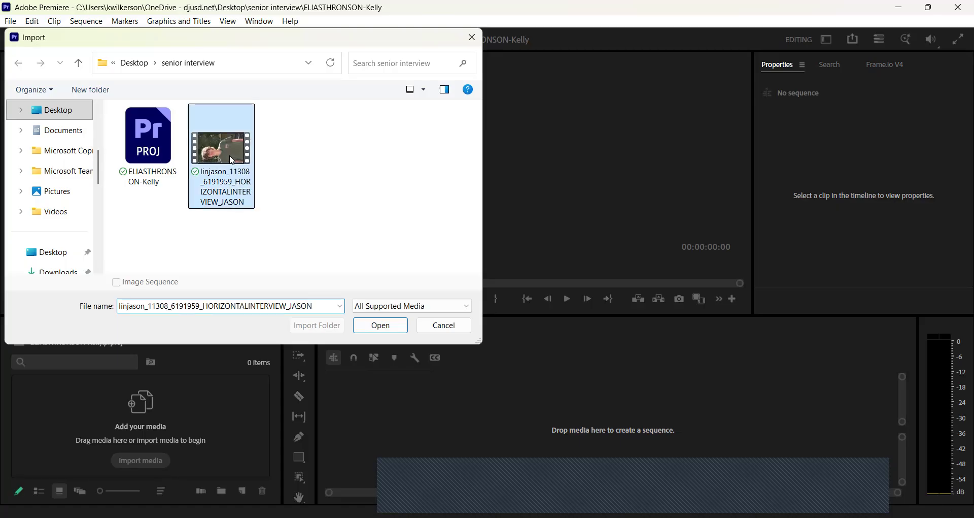
pyautogui.click(383, 330)
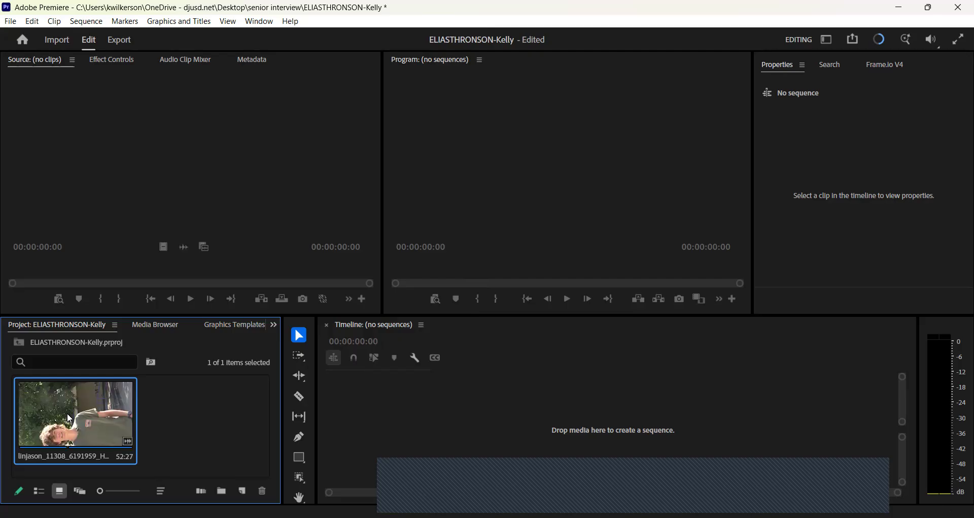
pyautogui.moveTo(67, 415); pyautogui.dragTo(479, 420)
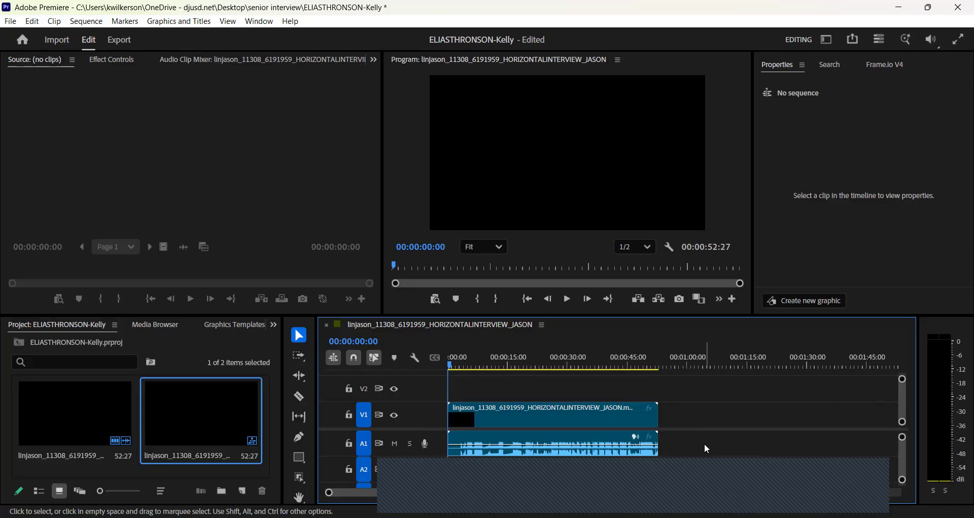
# Fit the sequence to the timeline and play the interview's opening to about eight seconds.
pyautogui.press('\\')
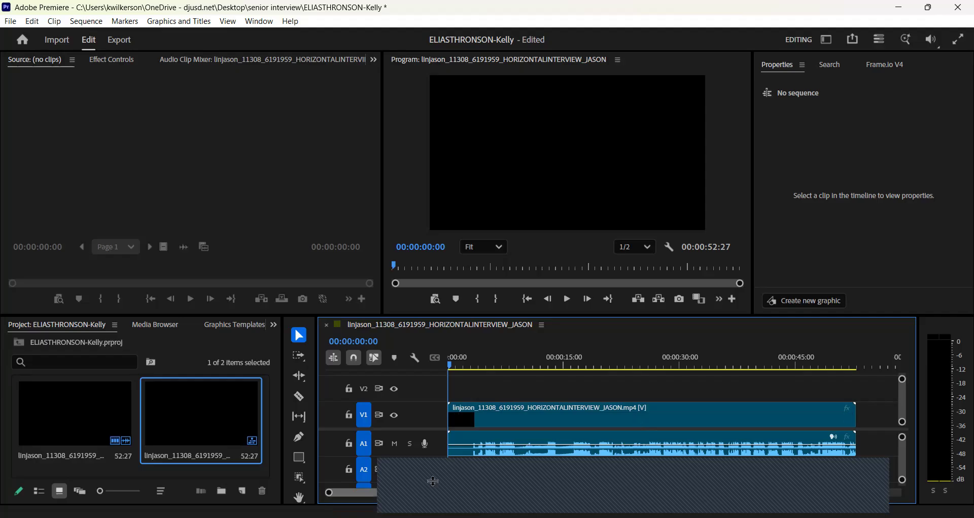
pyautogui.click(569, 299)
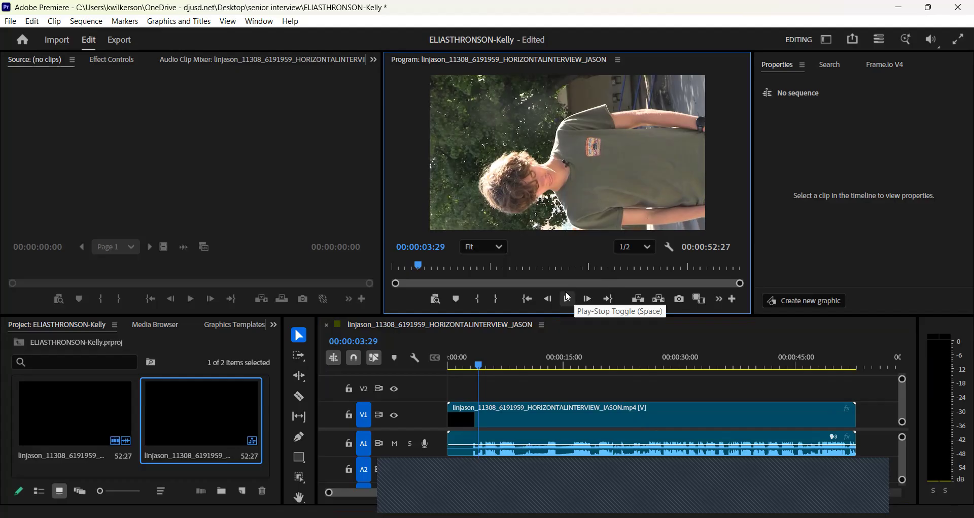
pyautogui.click(570, 300)
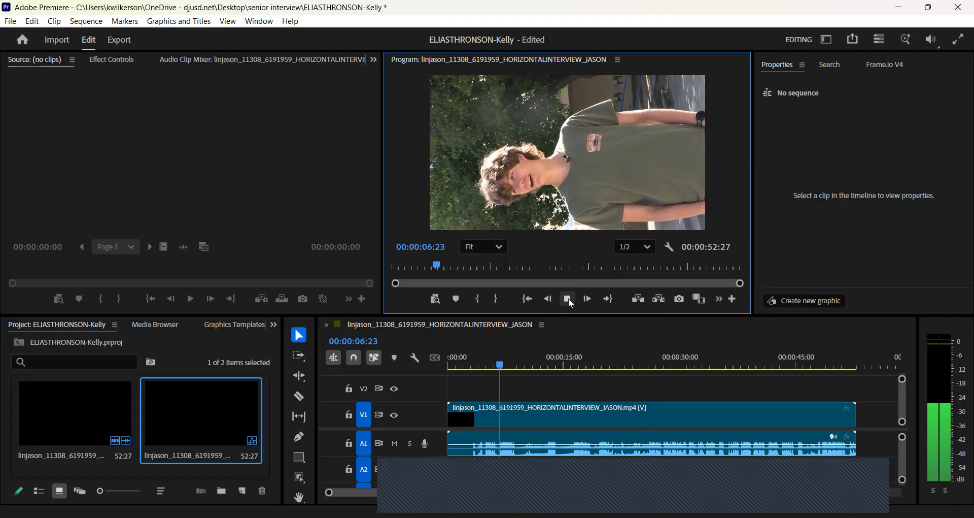
pyautogui.click(570, 301)
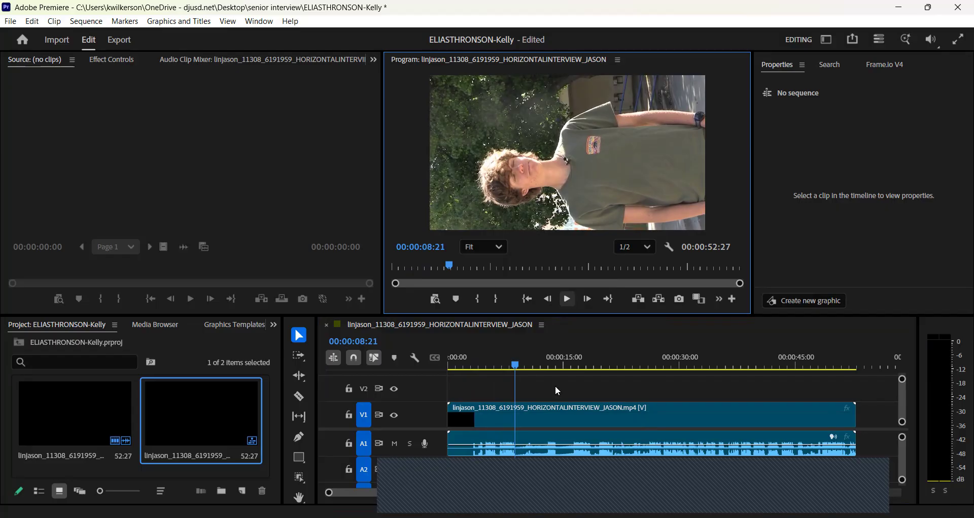
# Zoom the timeline in and scrub back to find the start point near 00:00:04:20.
pyautogui.moveTo(501, 493); pyautogui.dragTo(423, 494)
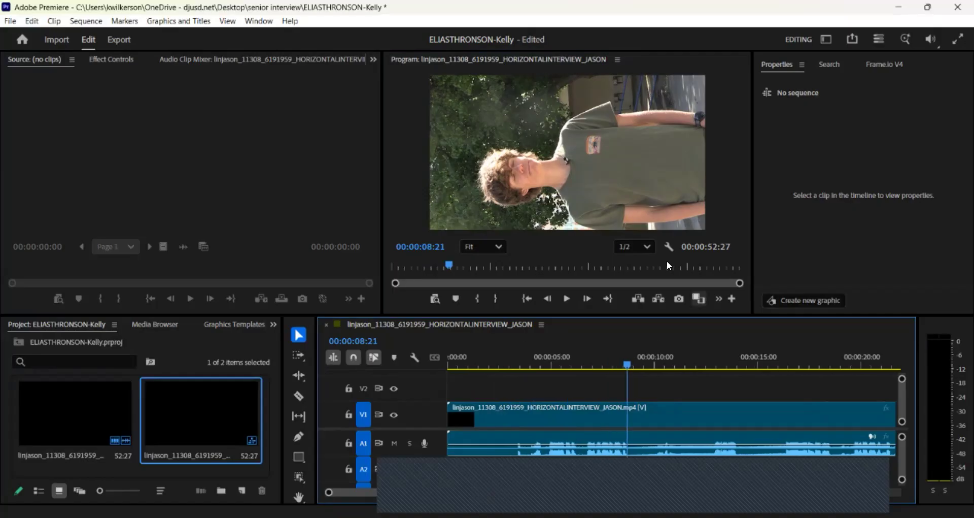
pyautogui.moveTo(625, 358); pyautogui.dragTo(581, 364)
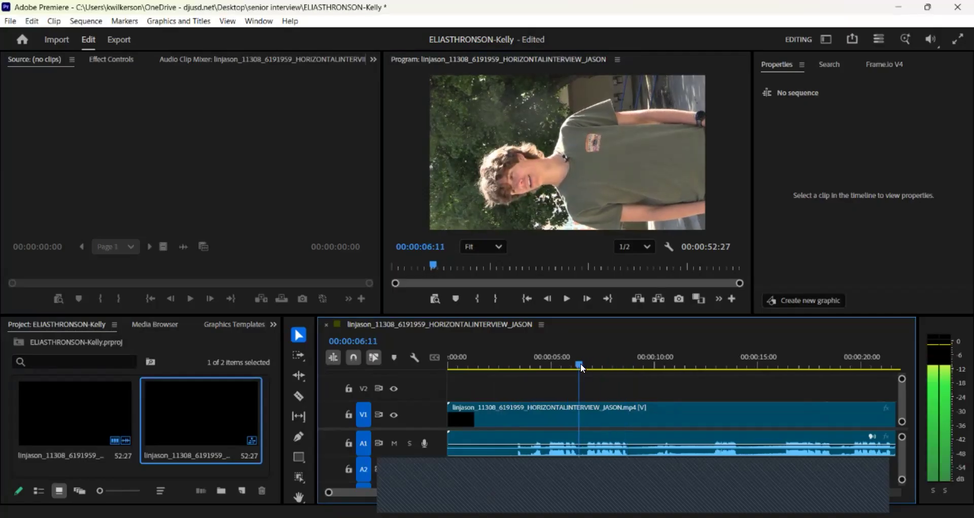
pyautogui.click(566, 298)
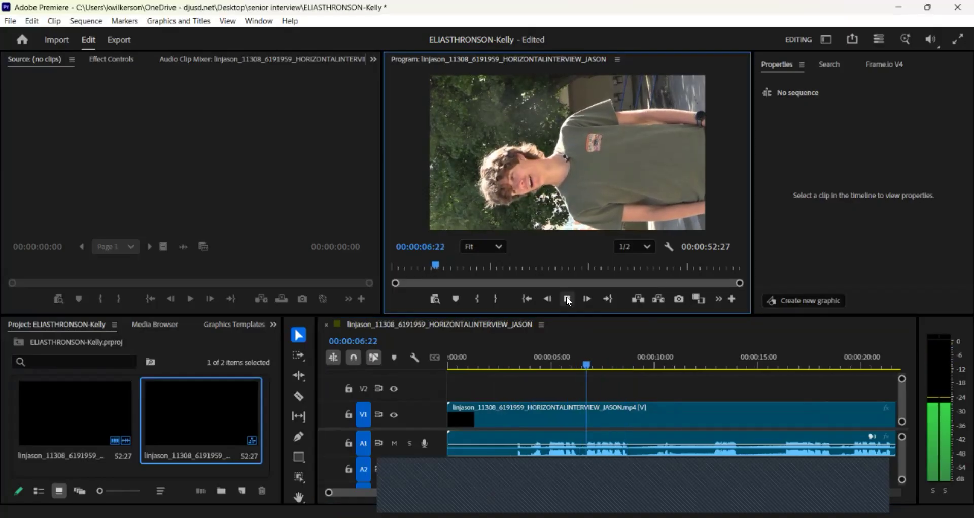
pyautogui.click(566, 298)
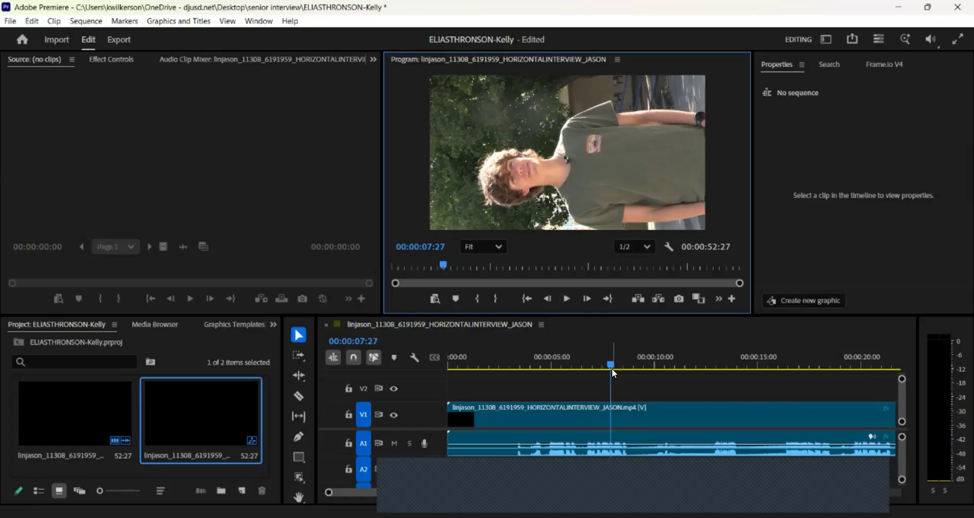
pyautogui.moveTo(609, 360); pyautogui.dragTo(544, 380)
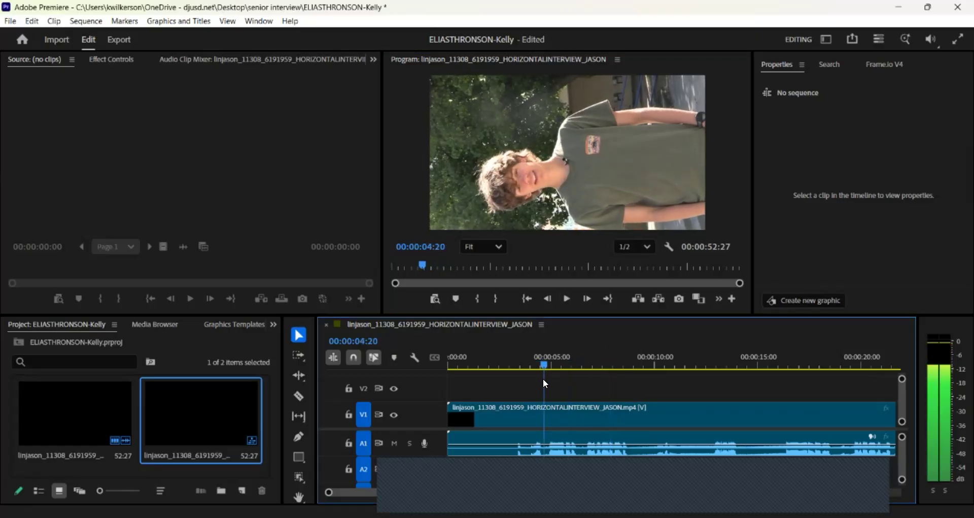
pyautogui.click(566, 299)
pyautogui.click(566, 299)
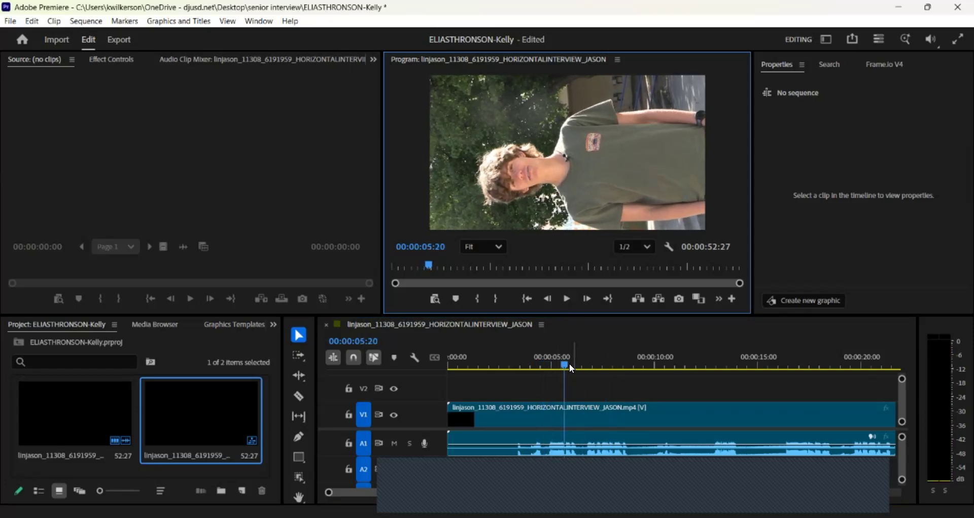
pyautogui.moveTo(567, 363); pyautogui.dragTo(544, 357)
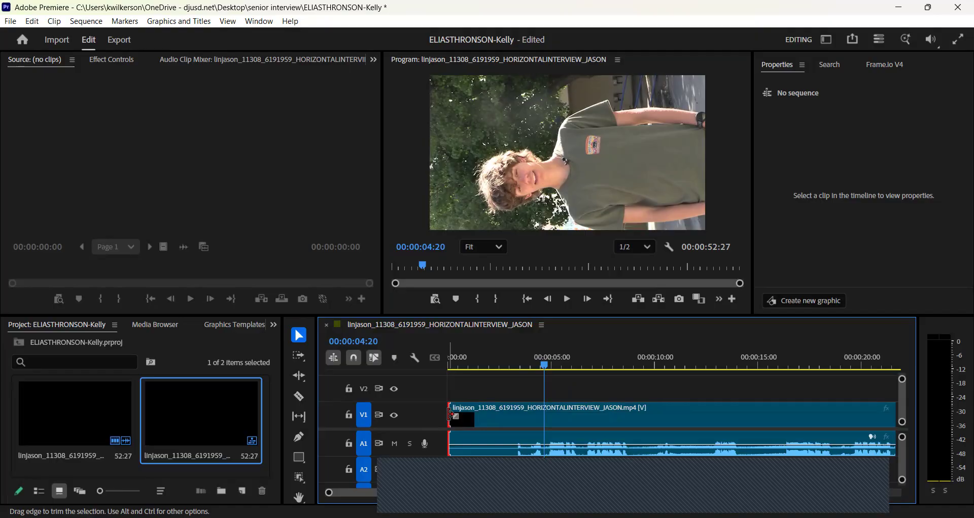
# Trim the opening black stretch and ripple-delete the gap so the 48:07 clip starts at zero.
pyautogui.moveTo(450, 413); pyautogui.dragTo(538, 414)
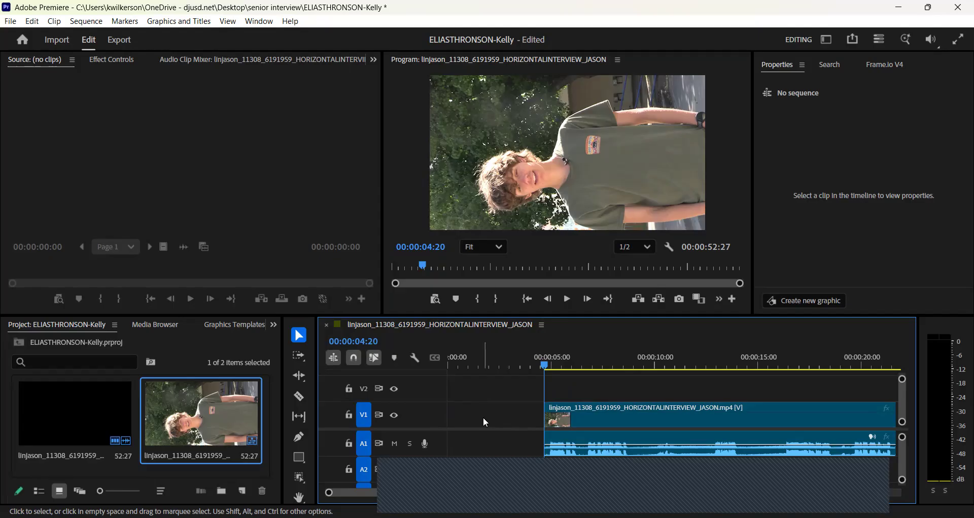
pyautogui.rightClick(501, 422)
pyautogui.click(510, 427)
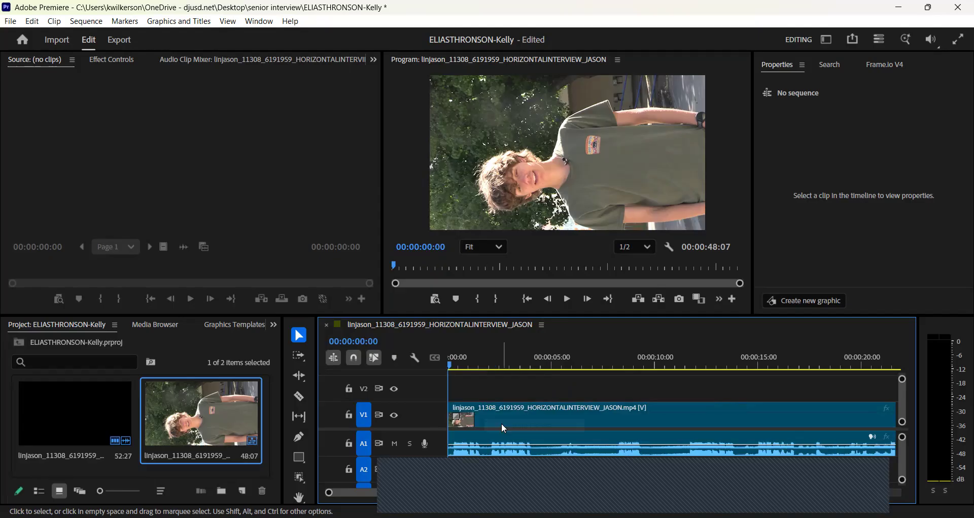
pyautogui.click(567, 299)
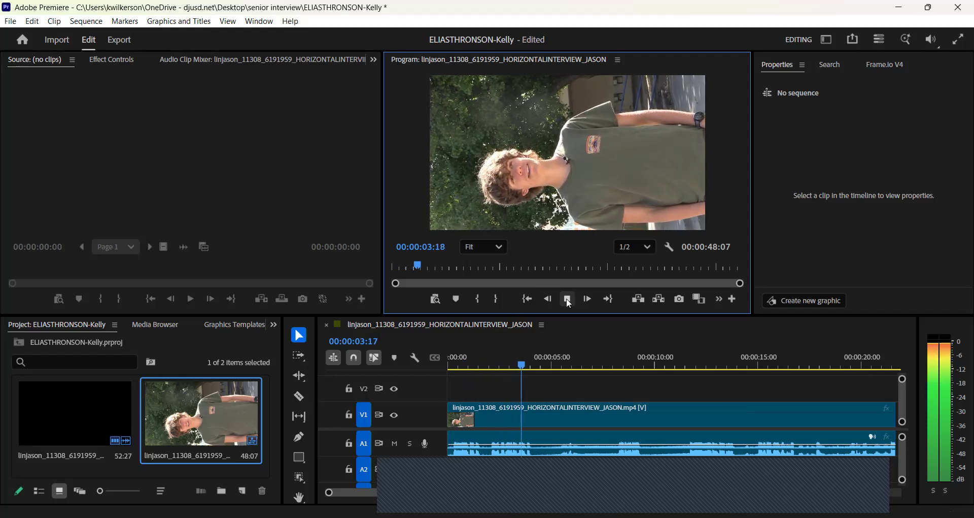
pyautogui.click(567, 299)
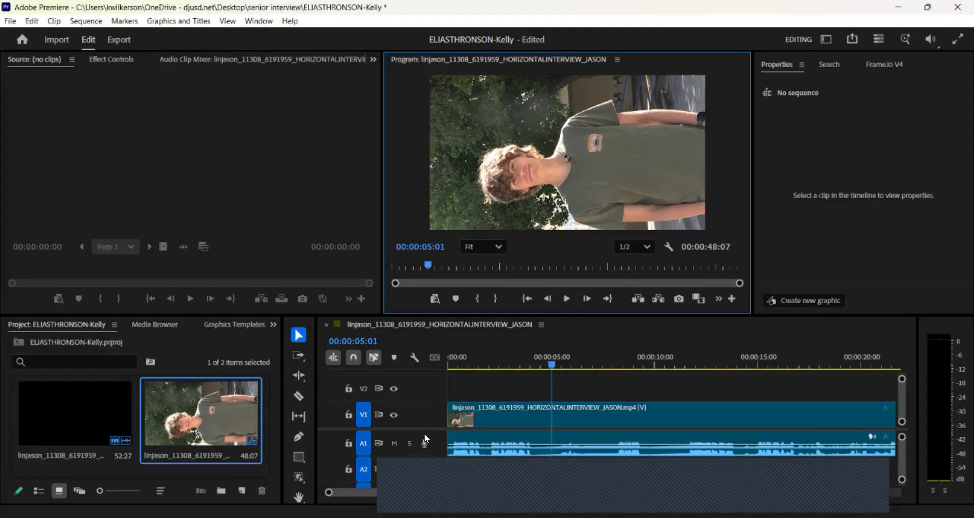
# Razor-cut the interview clip at 00:00:05:01, then play onward to review.
pyautogui.click(299, 397)
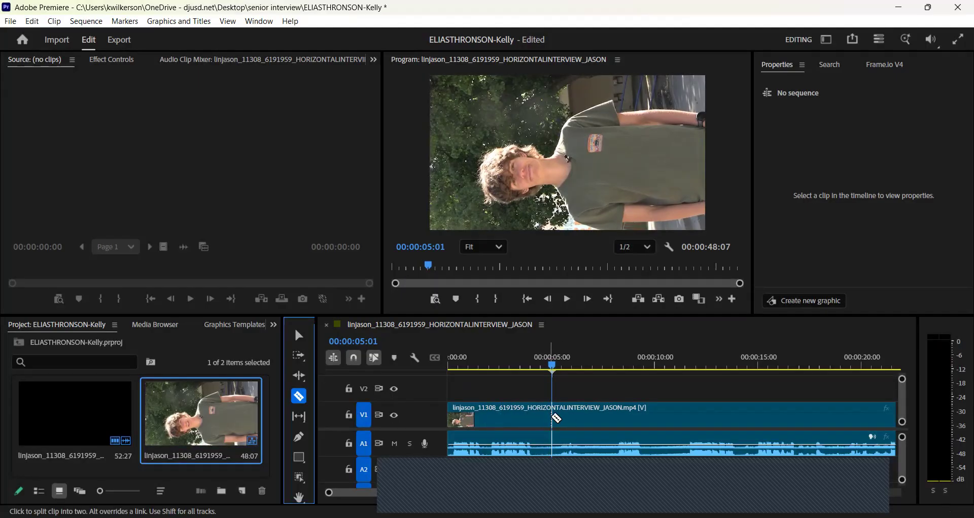
pyautogui.click(558, 417)
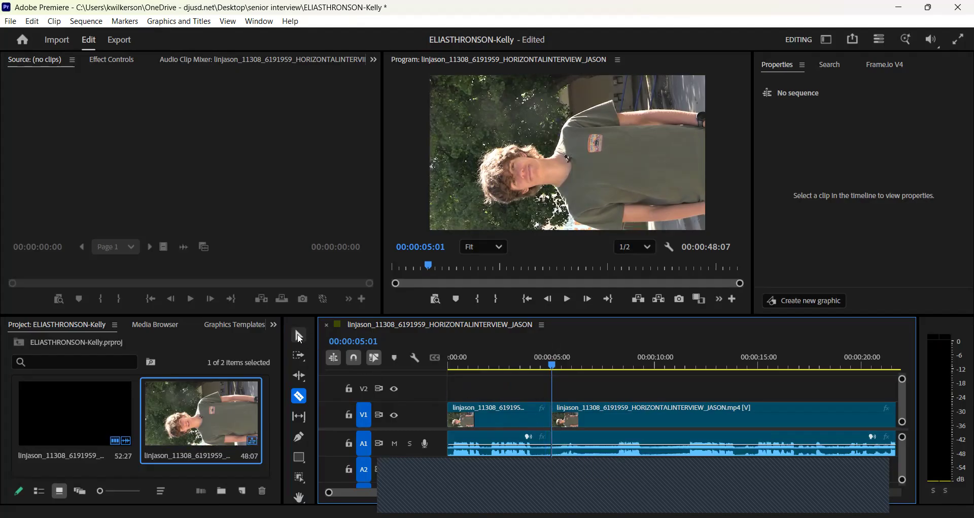
pyautogui.click(299, 336)
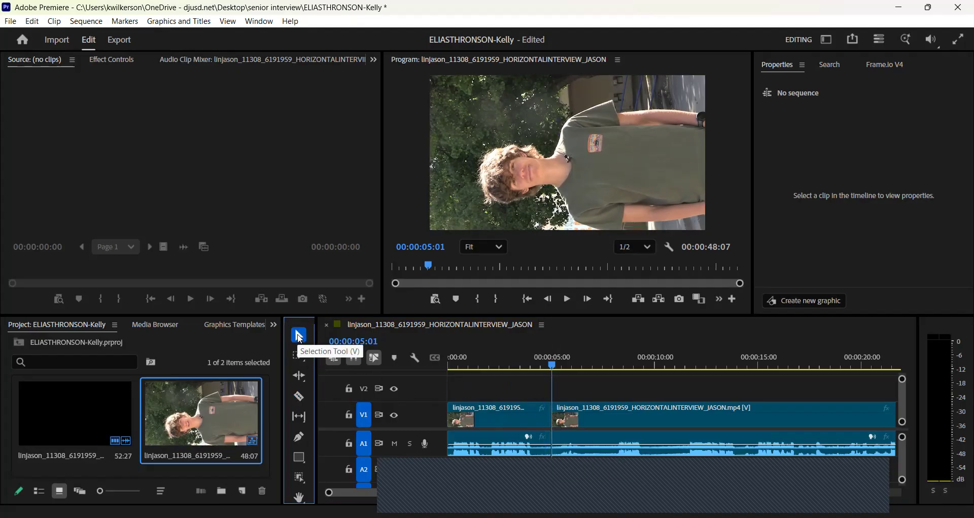
pyautogui.click(566, 299)
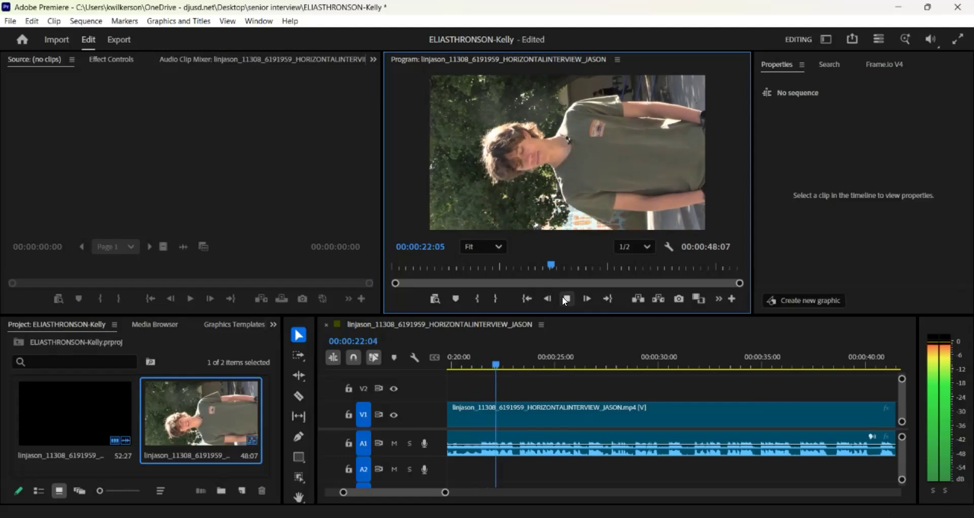
pyautogui.click(563, 297)
pyautogui.moveTo(506, 361); pyautogui.dragTo(470, 364)
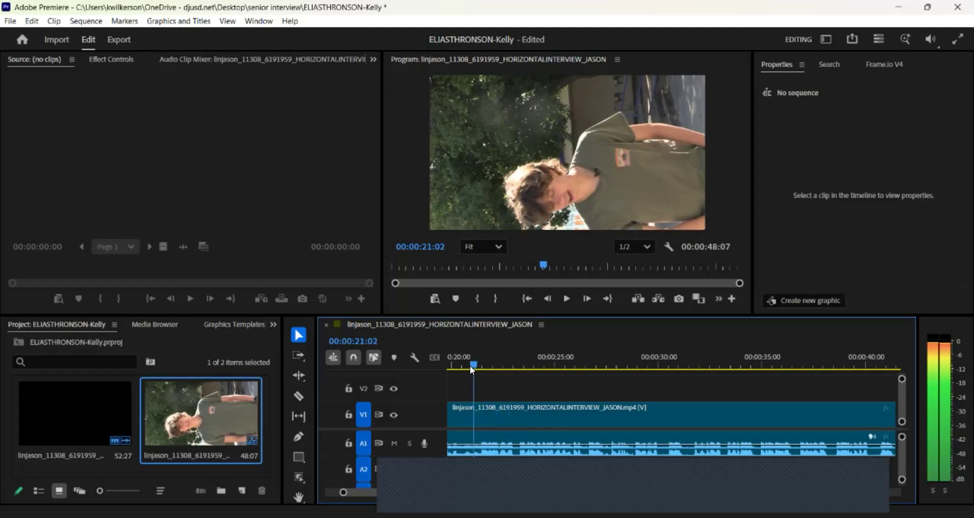
pyautogui.click(568, 297)
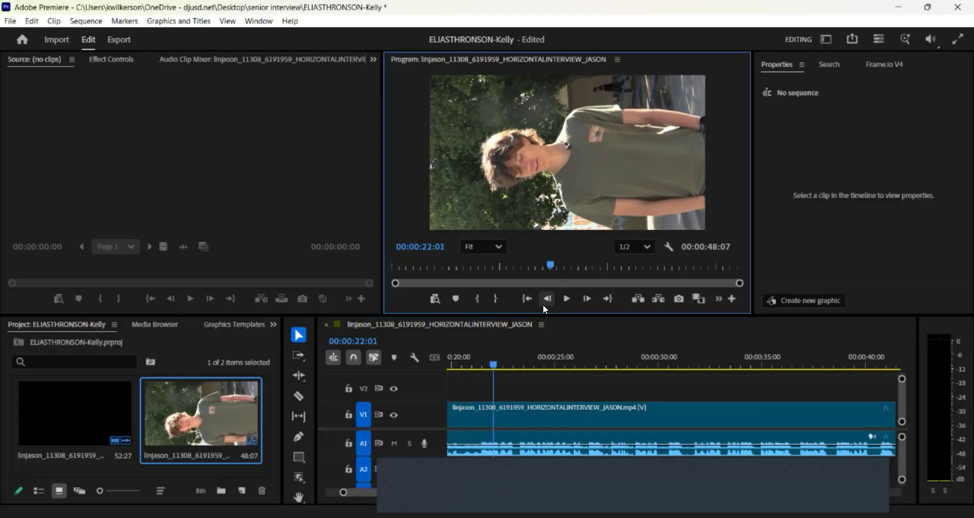
pyautogui.moveTo(493, 361); pyautogui.dragTo(479, 361)
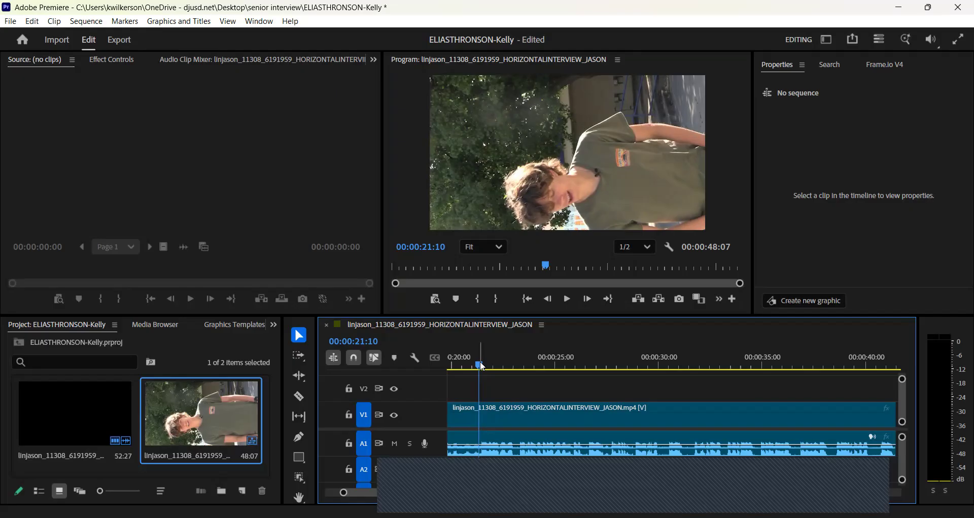
pyautogui.click(569, 301)
# Razor-cut the interview at 00:00:21:09 and zoom out to show all three clips.
pyautogui.click(568, 302)
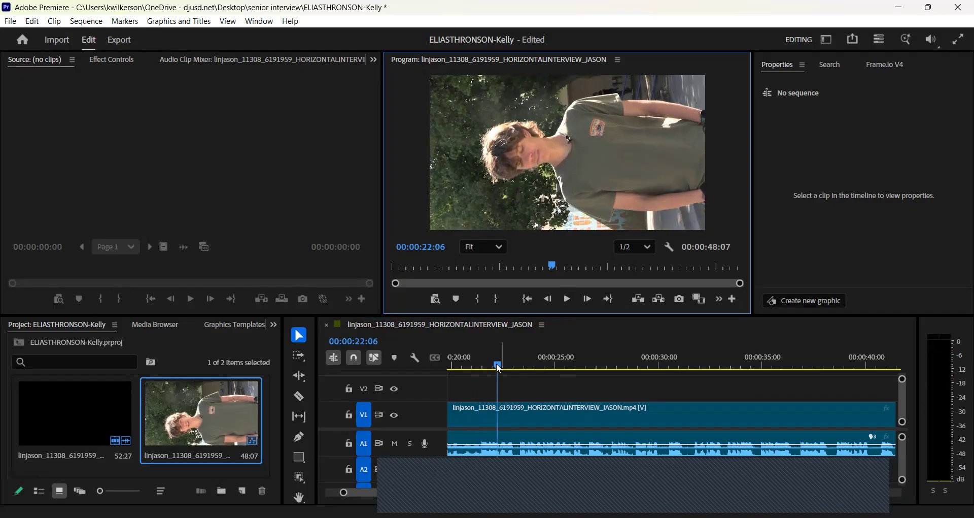
pyautogui.moveTo(496, 369); pyautogui.dragTo(481, 368)
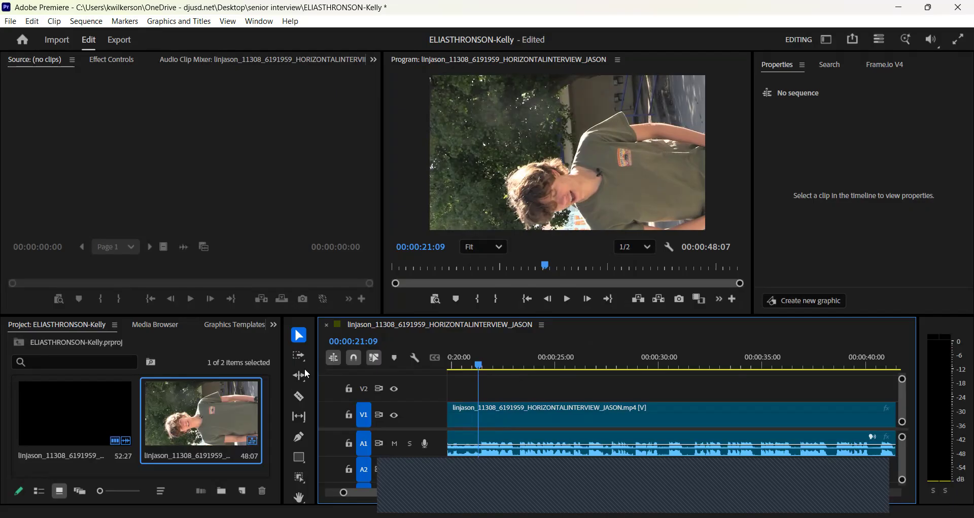
pyautogui.click(299, 396)
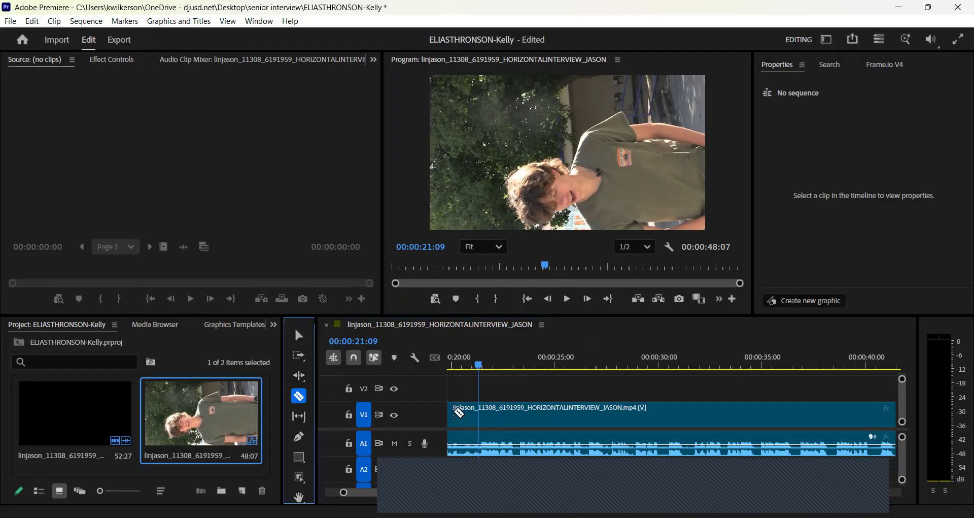
pyautogui.click(480, 413)
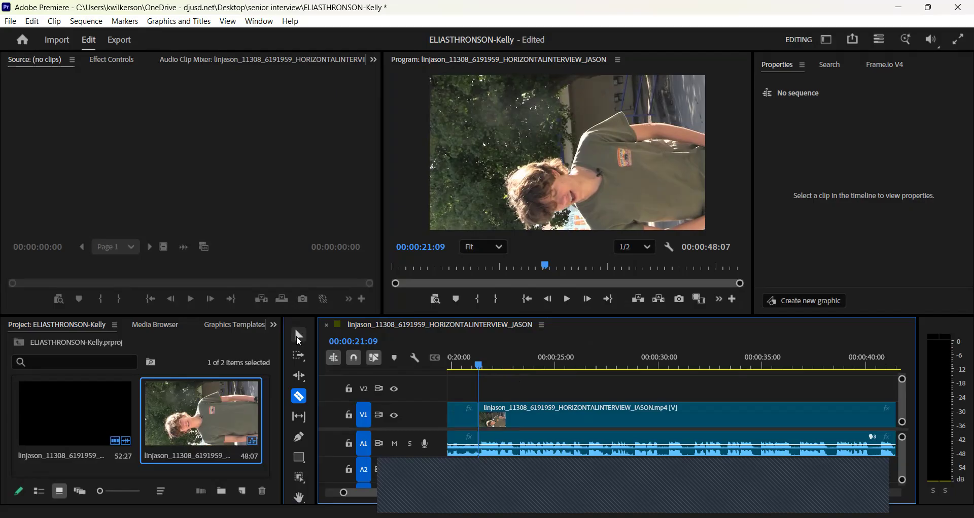
pyautogui.click(299, 339)
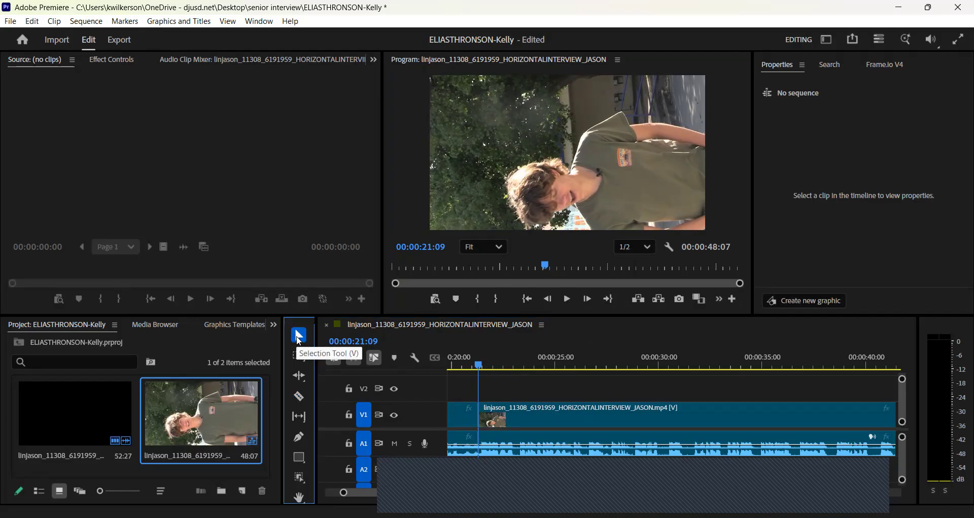
pyautogui.press('\\')
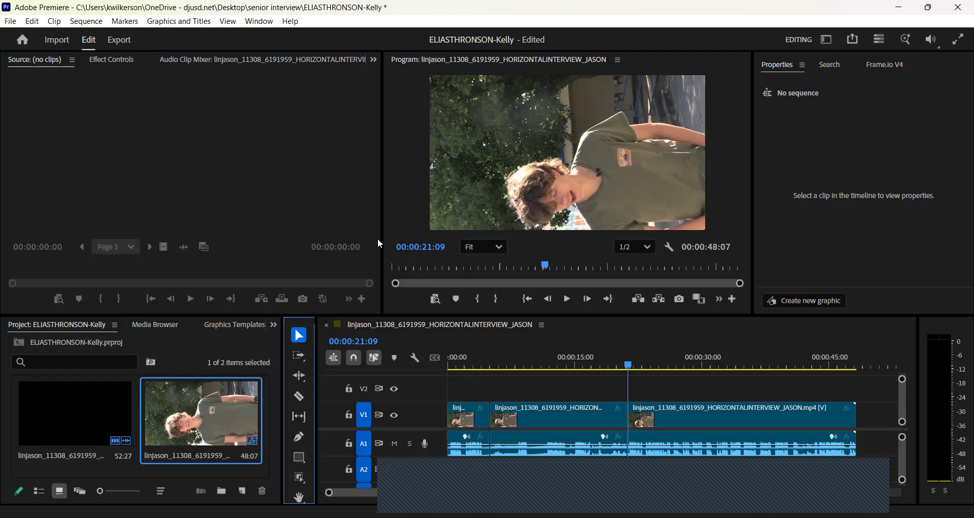
# Delete the 05:01–21:08 middle clip and ripple-delete its gap, shortening the sequence to 31:29.
pyautogui.click(553, 426)
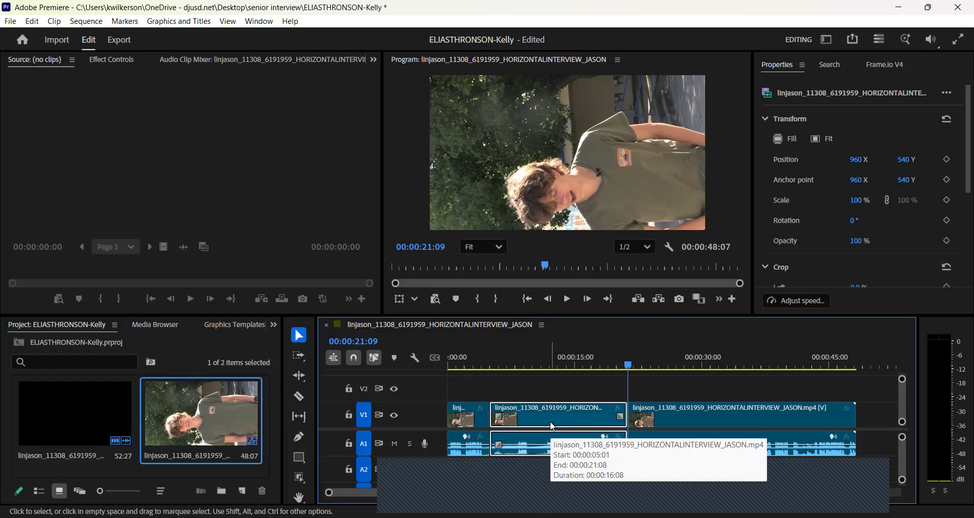
pyautogui.press('Delete')
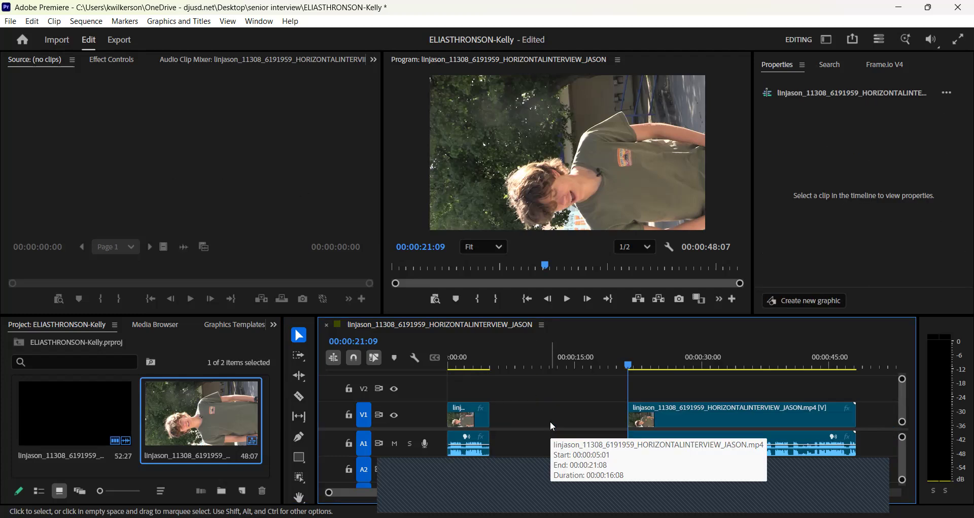
pyautogui.rightClick(546, 426)
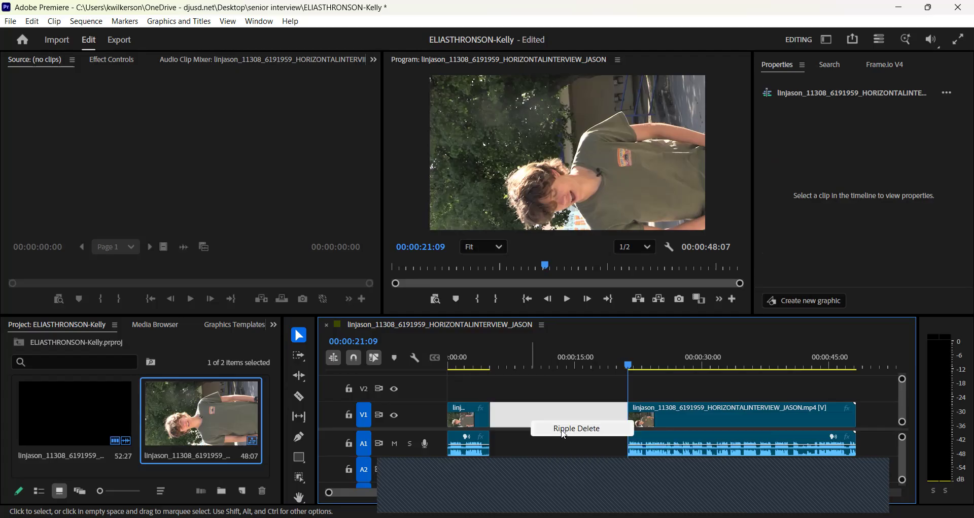
pyautogui.click(565, 429)
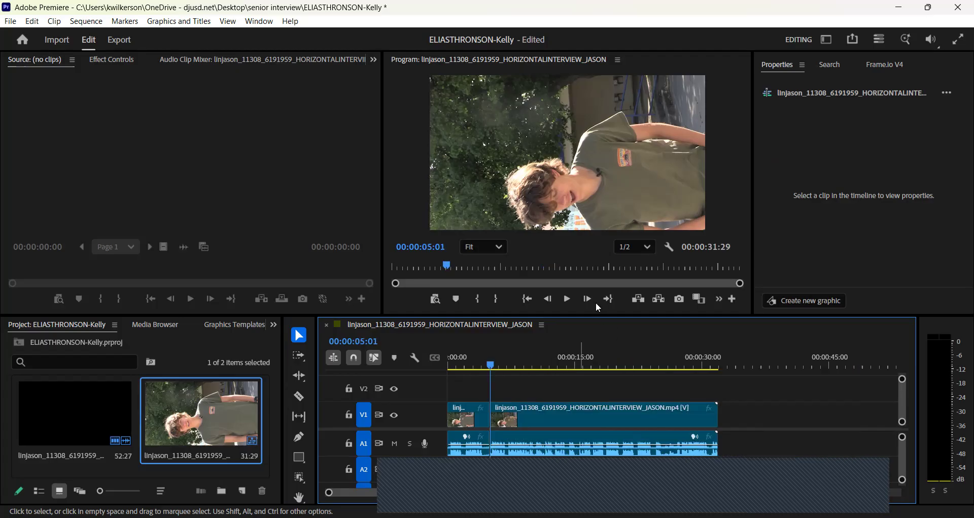
pyautogui.click(567, 299)
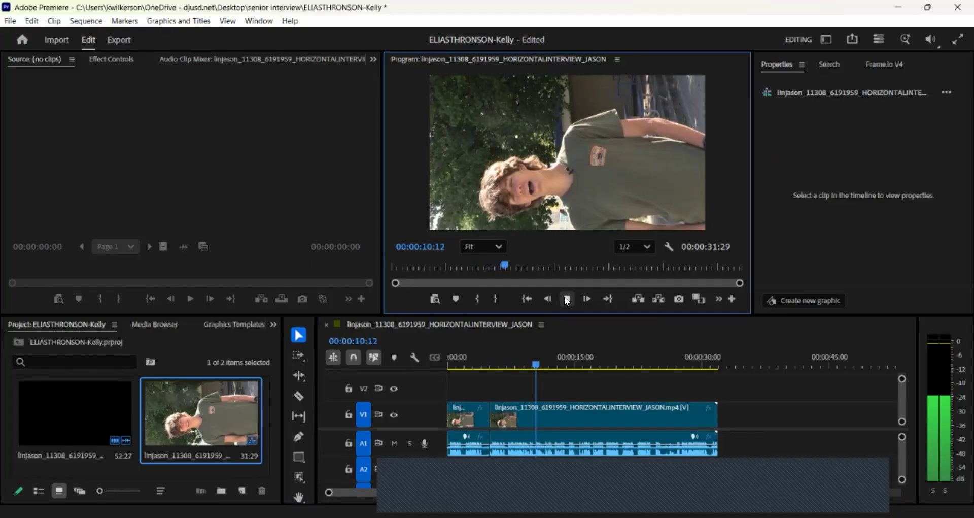
pyautogui.click(567, 300)
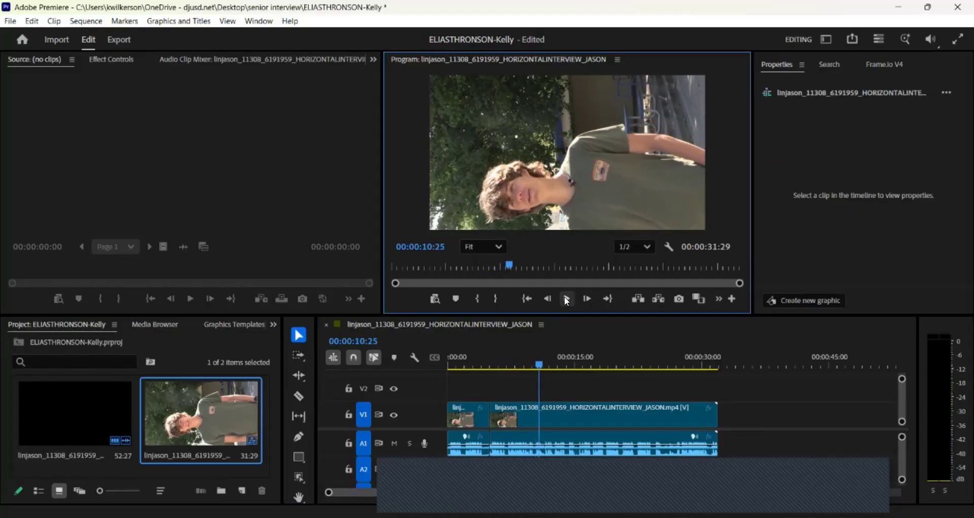
pyautogui.click(533, 361)
pyautogui.moveTo(532, 361); pyautogui.dragTo(533, 360)
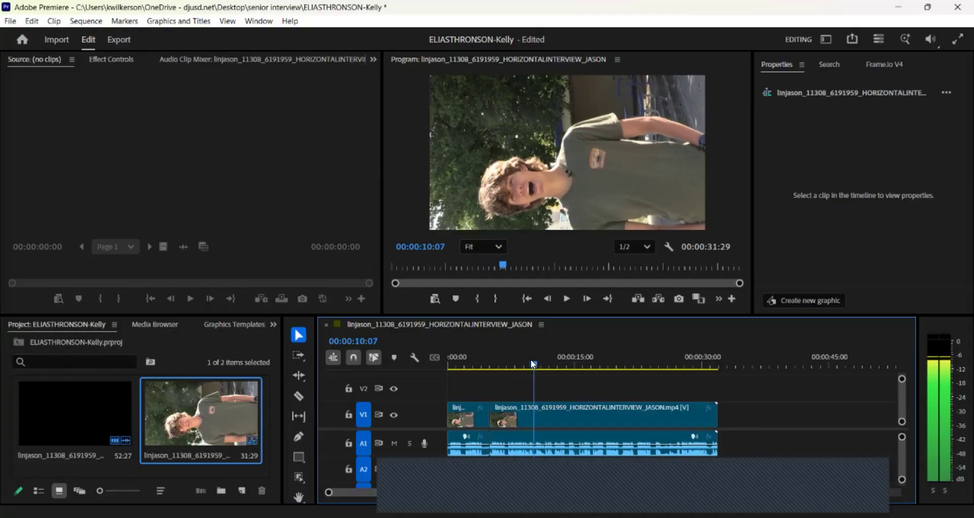
pyautogui.click(570, 299)
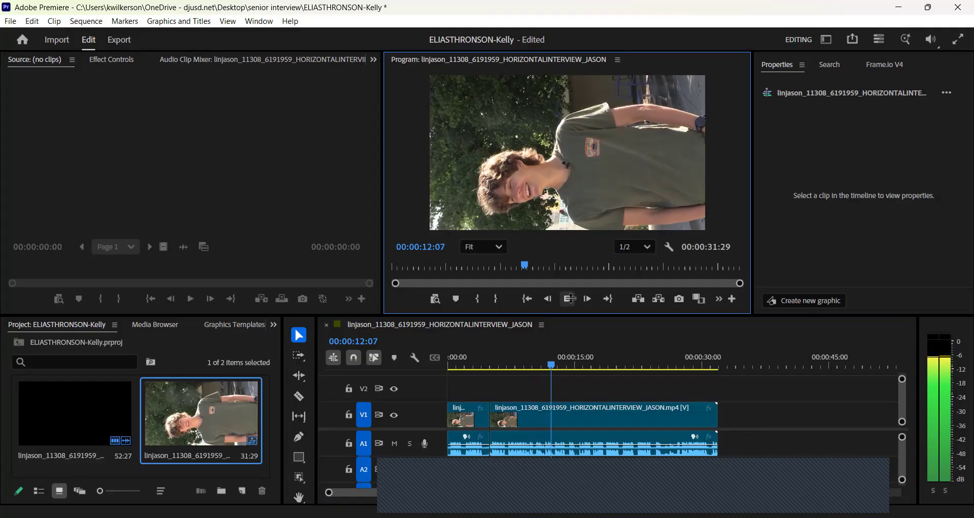
pyautogui.click(561, 365)
pyautogui.moveTo(563, 366); pyautogui.dragTo(553, 365)
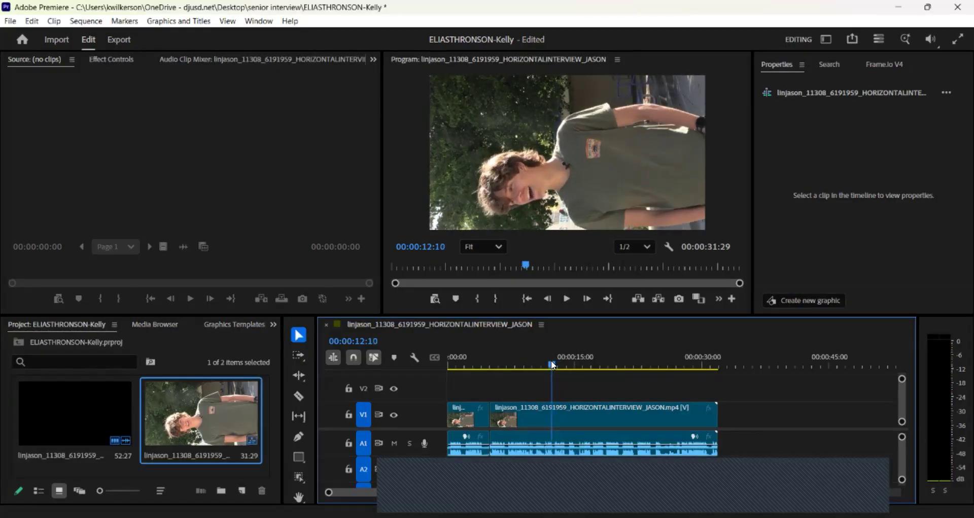
pyautogui.click(568, 297)
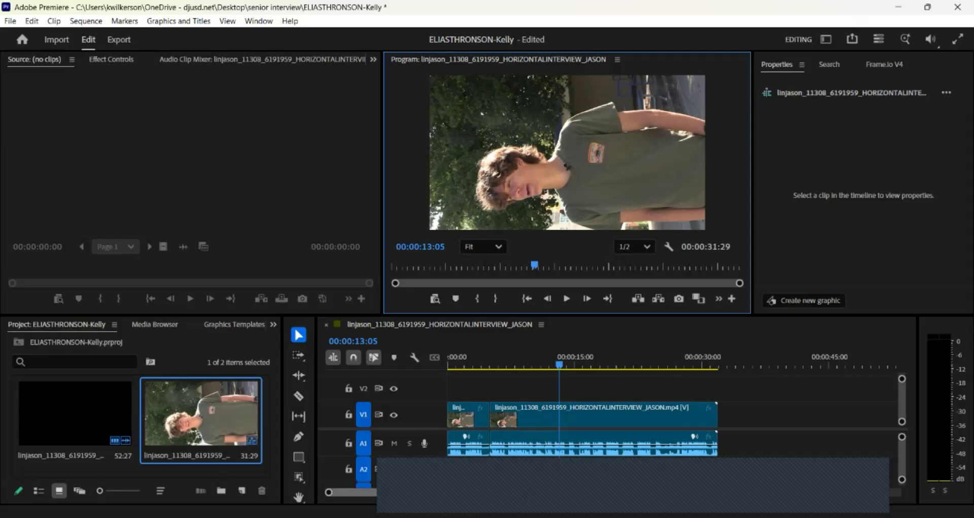
pyautogui.moveTo(489, 492); pyautogui.dragTo(452, 492)
pyautogui.moveTo(636, 362); pyautogui.dragTo(626, 363)
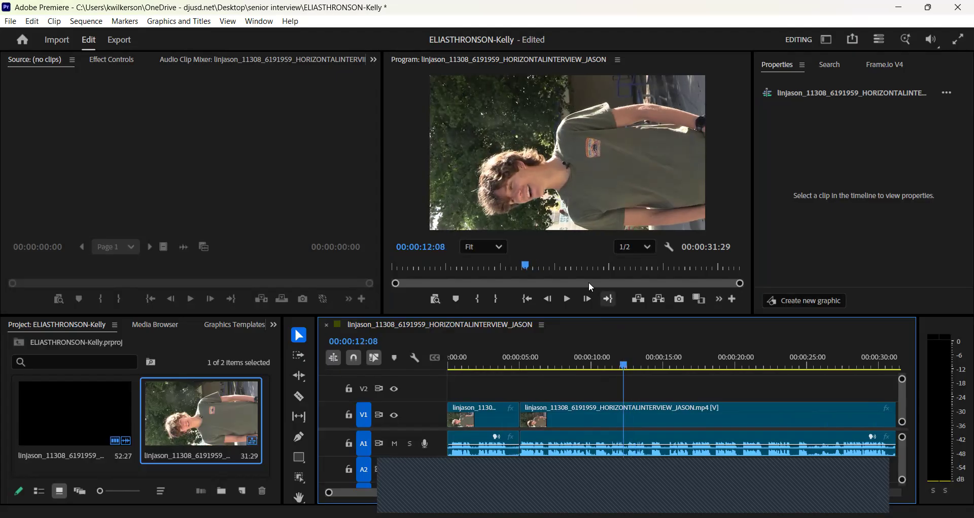
pyautogui.click(567, 301)
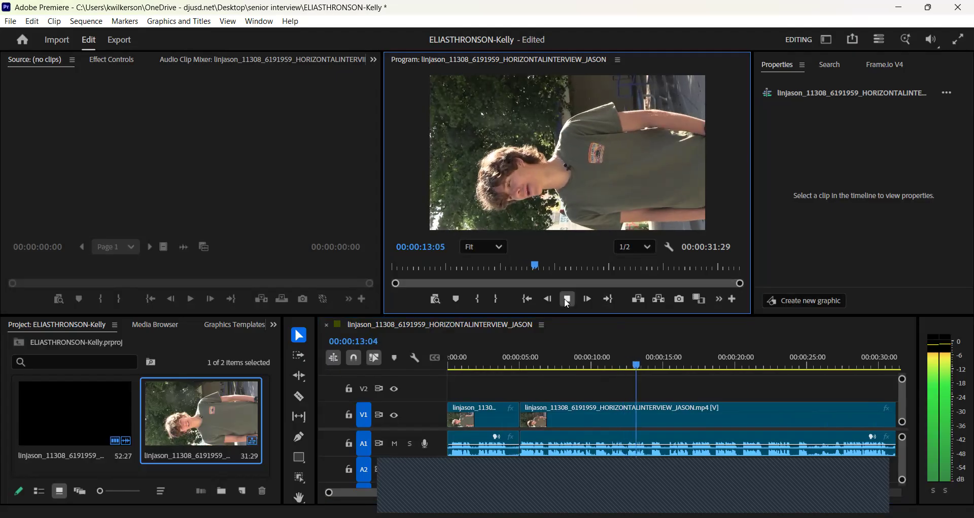
pyautogui.click(568, 300)
pyautogui.click(633, 364)
pyautogui.moveTo(632, 365); pyautogui.dragTo(627, 364)
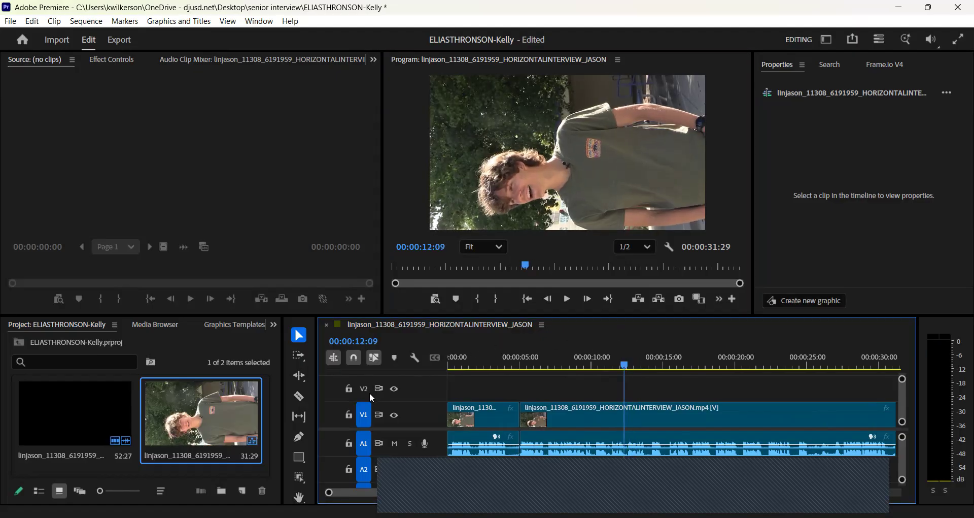
# Cut at 00:00:12:09, delete the 05:01–12:08 piece and ripple-delete the gap.
pyautogui.click(300, 396)
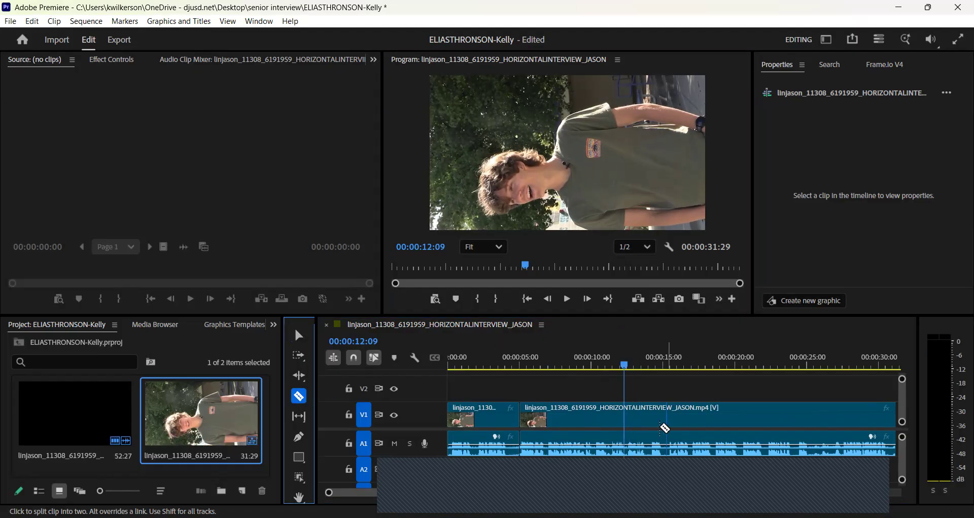
pyautogui.click(627, 421)
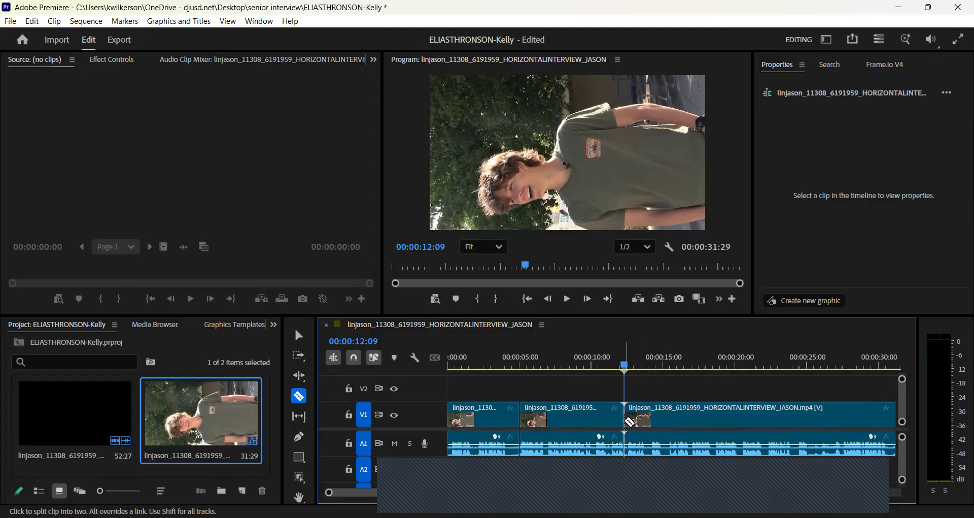
pyautogui.click(296, 336)
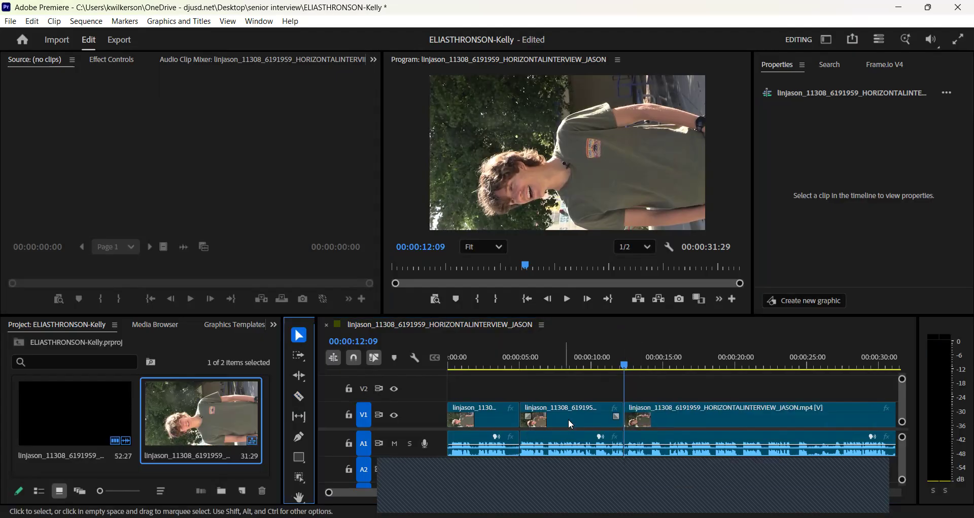
pyautogui.click(571, 423)
pyautogui.press('Delete')
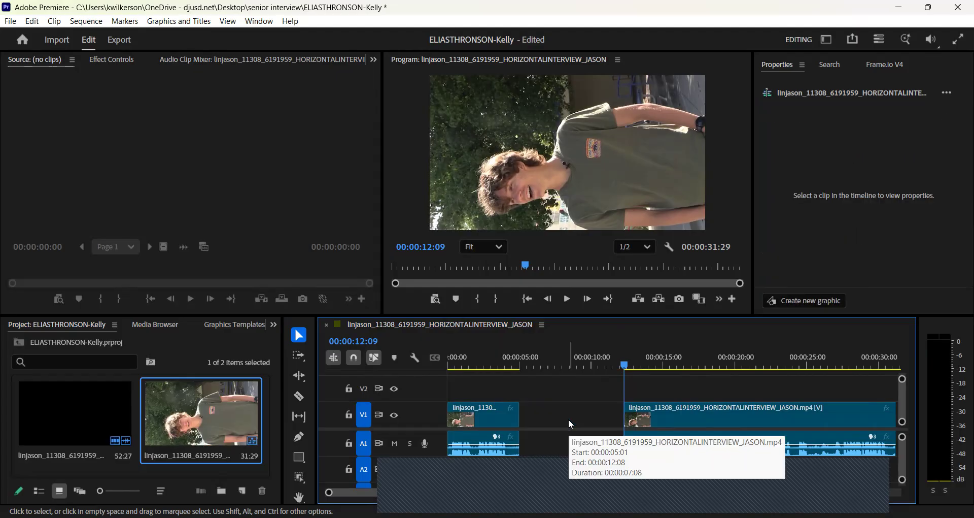
pyautogui.rightClick(569, 421)
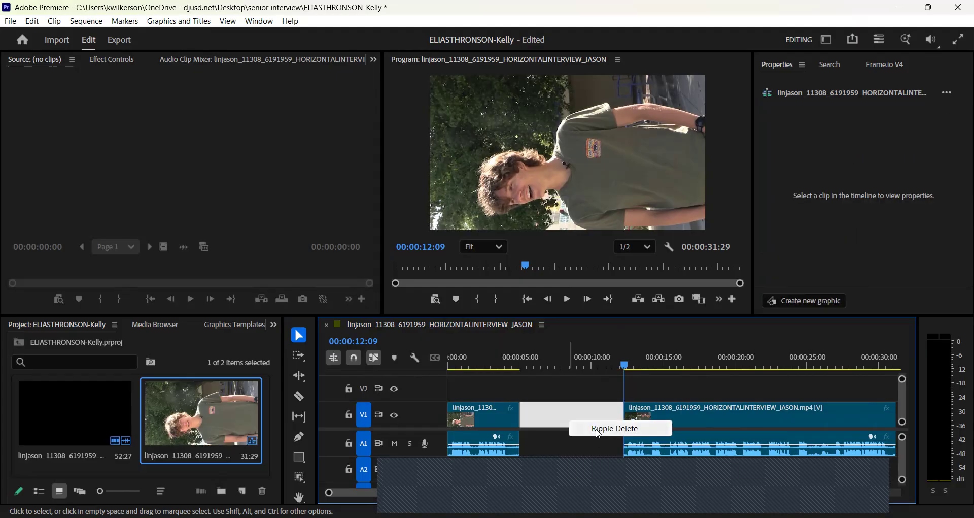
pyautogui.click(597, 429)
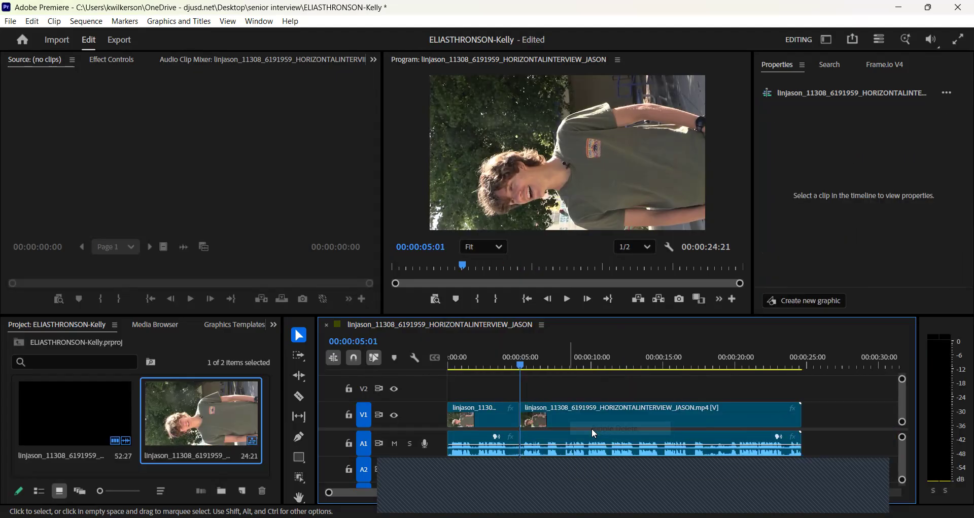
pyautogui.click(564, 299)
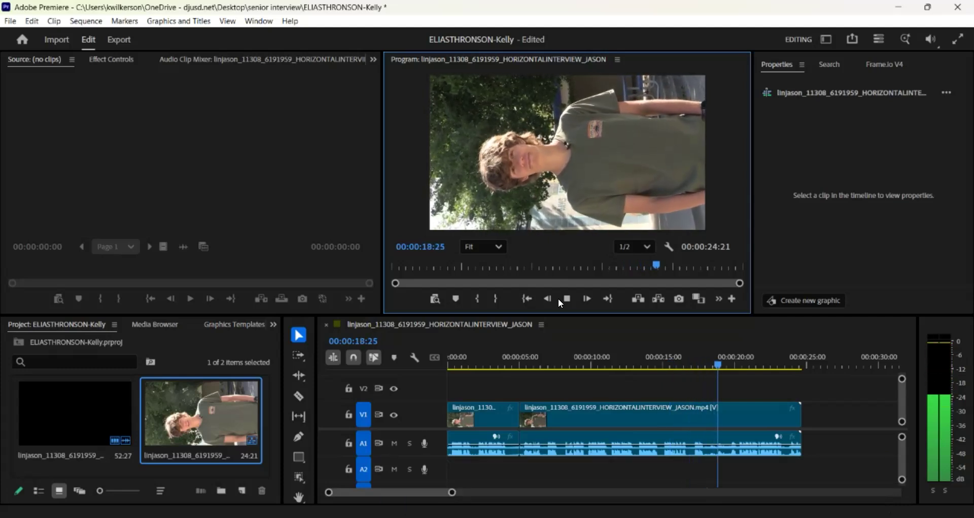
pyautogui.click(566, 299)
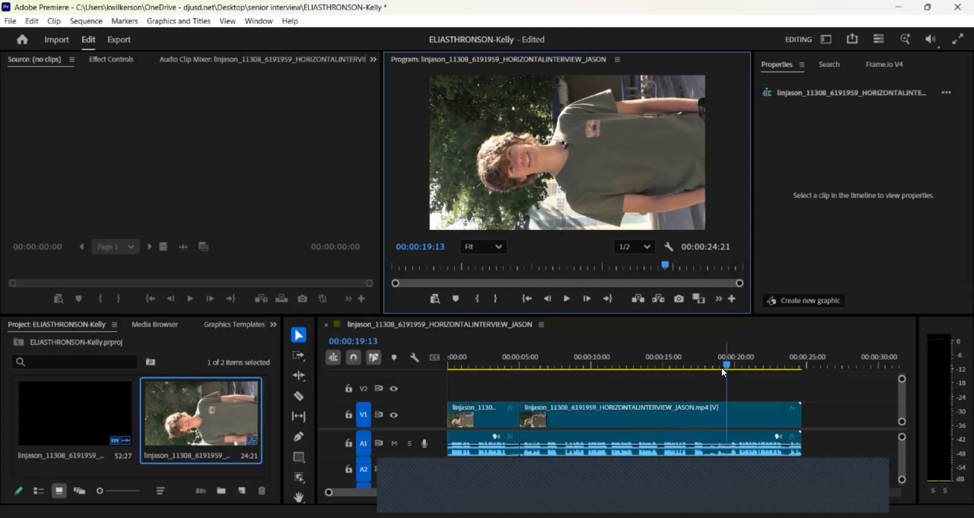
pyautogui.moveTo(728, 358); pyautogui.dragTo(708, 360)
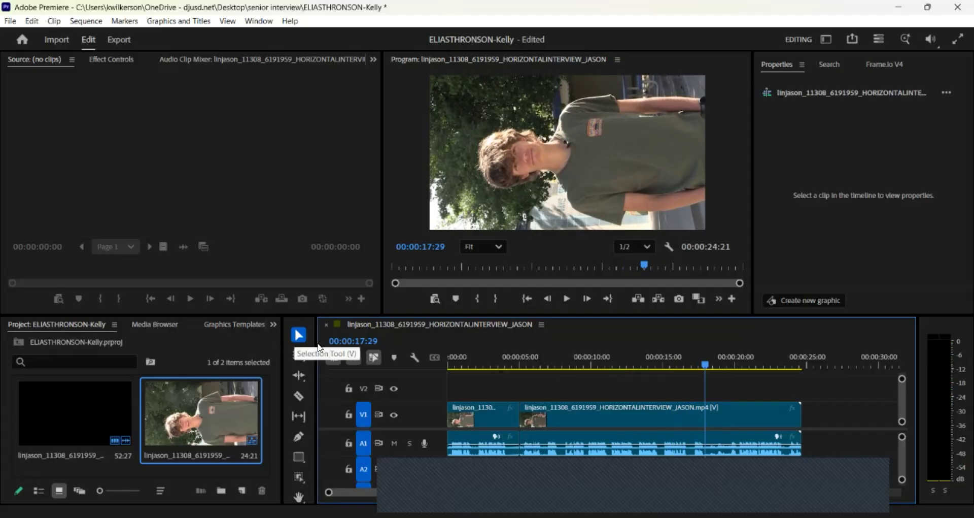
# Split the clip at 17:29 and delete the trailing piece so the sequence ends at 17:29.
pyautogui.click(298, 396)
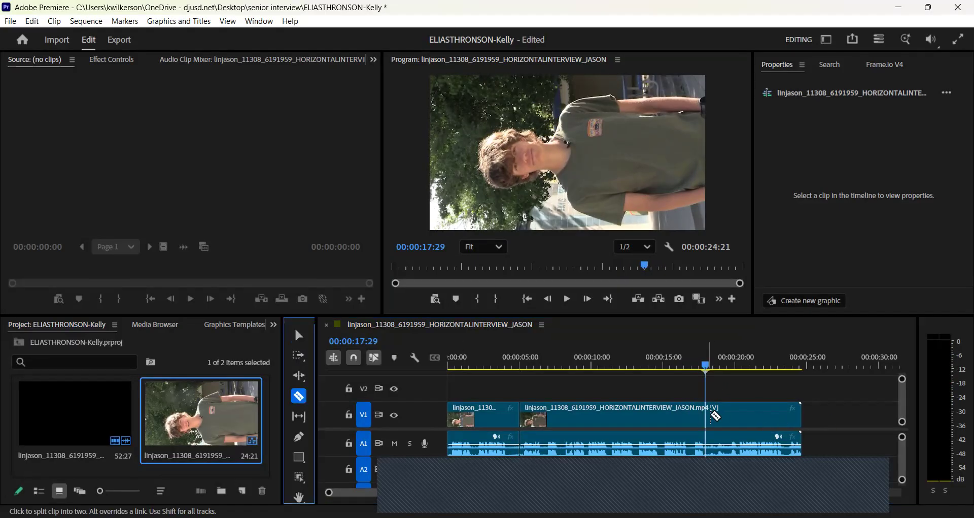
pyautogui.click(708, 414)
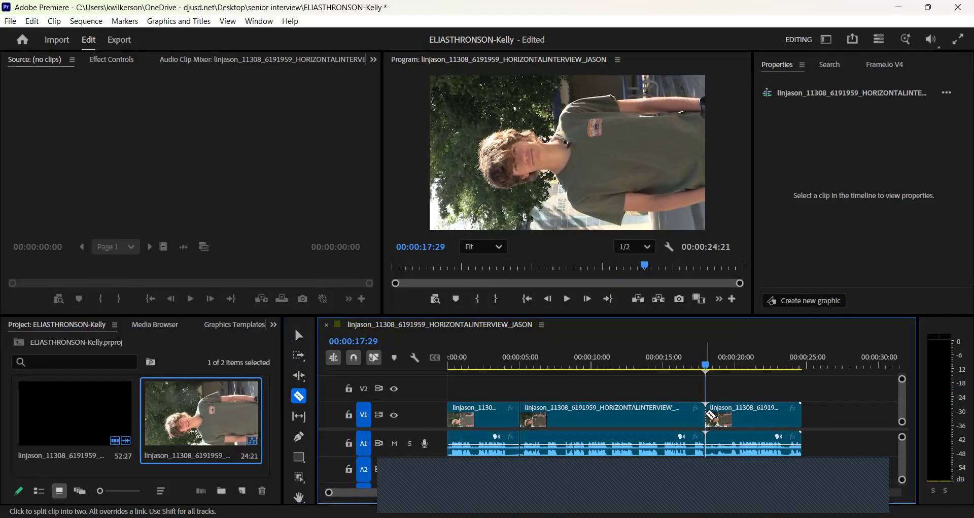
pyautogui.click(570, 300)
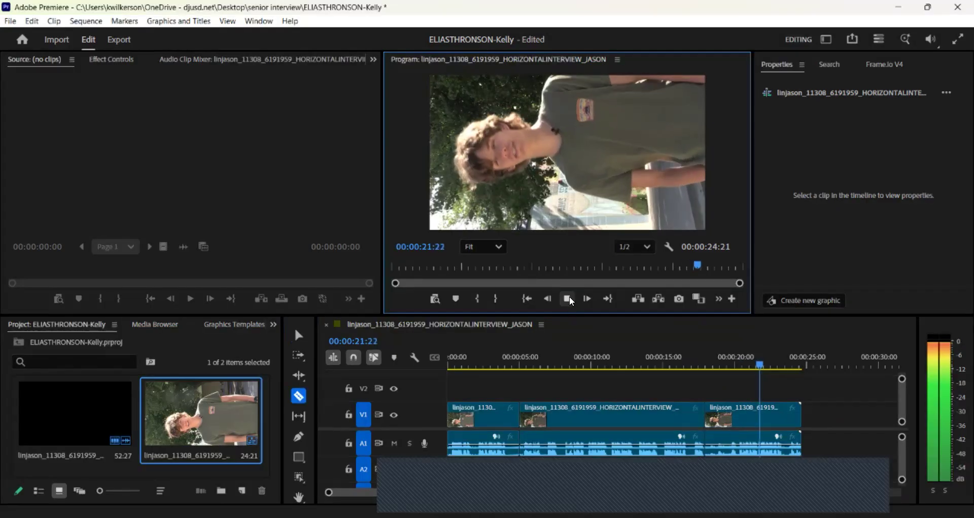
pyautogui.click(568, 300)
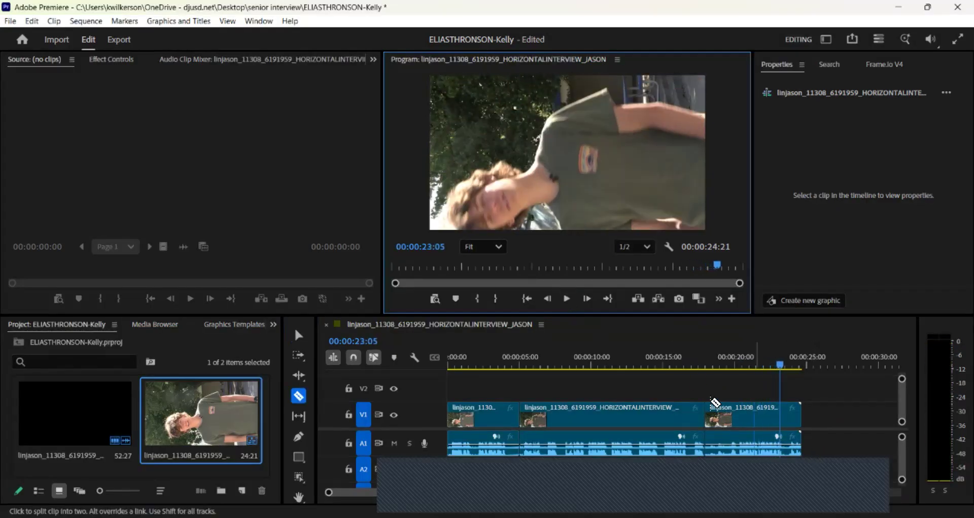
pyautogui.click(301, 334)
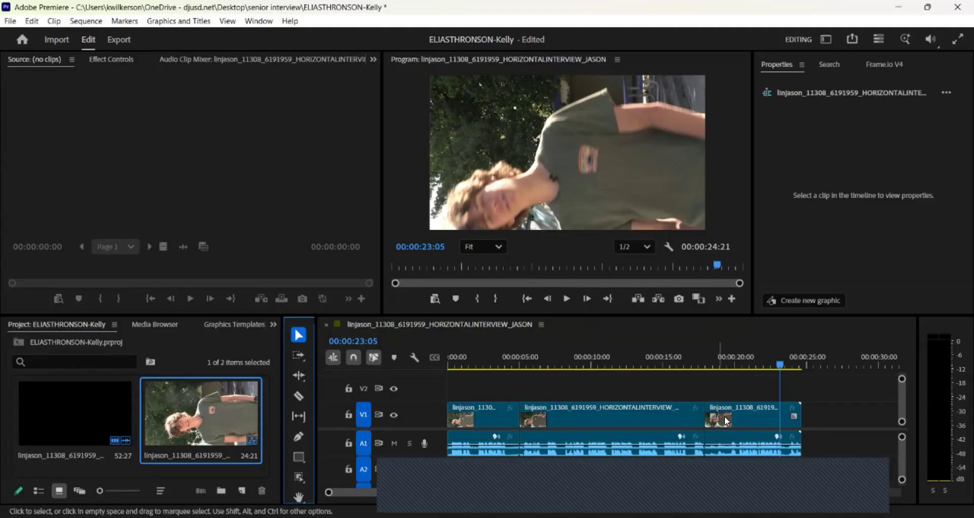
pyautogui.click(738, 419)
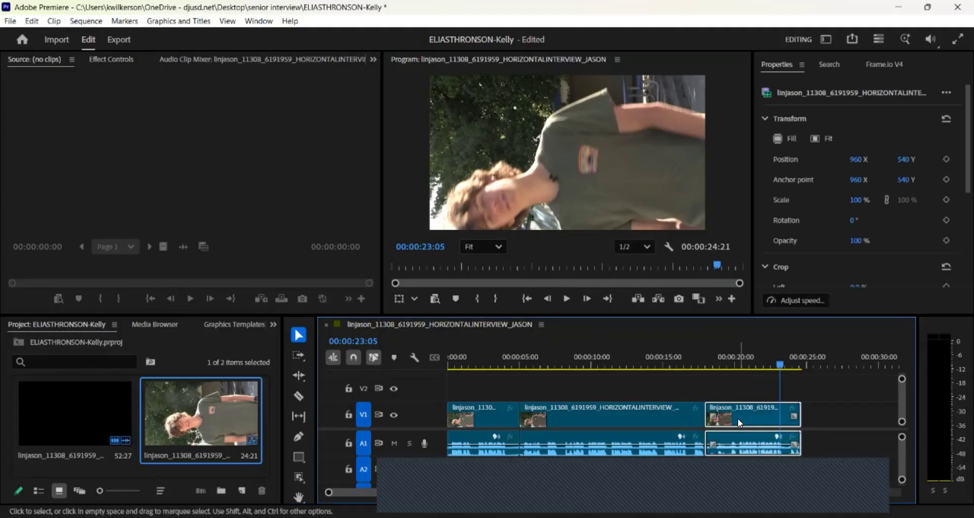
pyautogui.press('Delete')
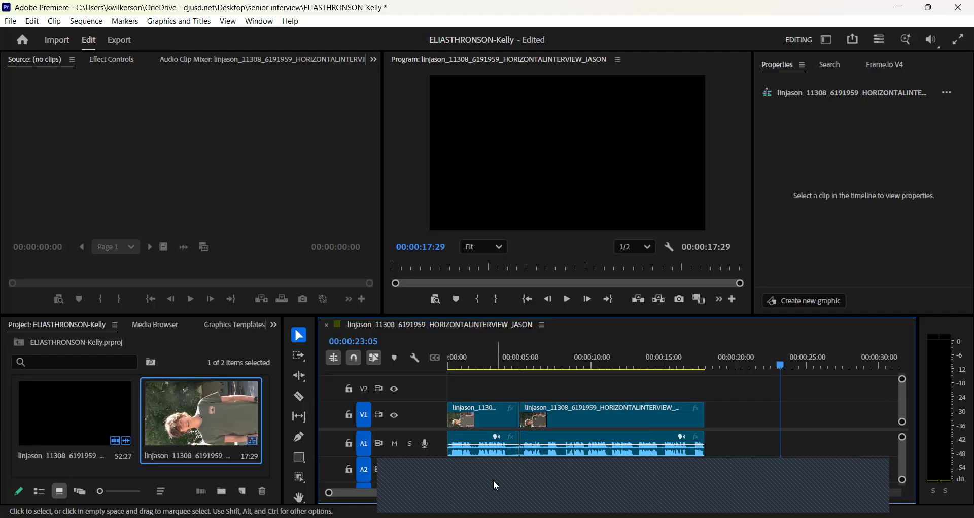
pyautogui.click(480, 423)
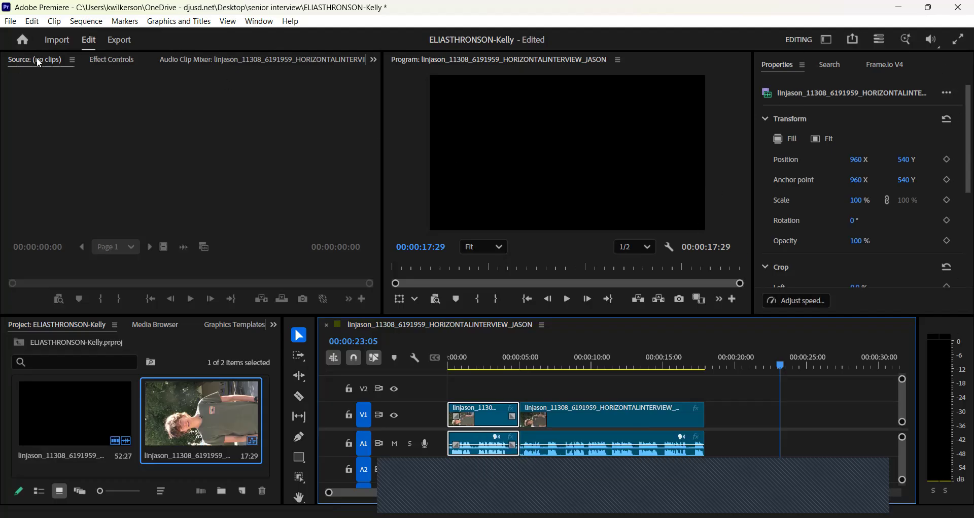
# Set the first interview clip's Motion Rotation to 90°.
pyautogui.click(109, 59)
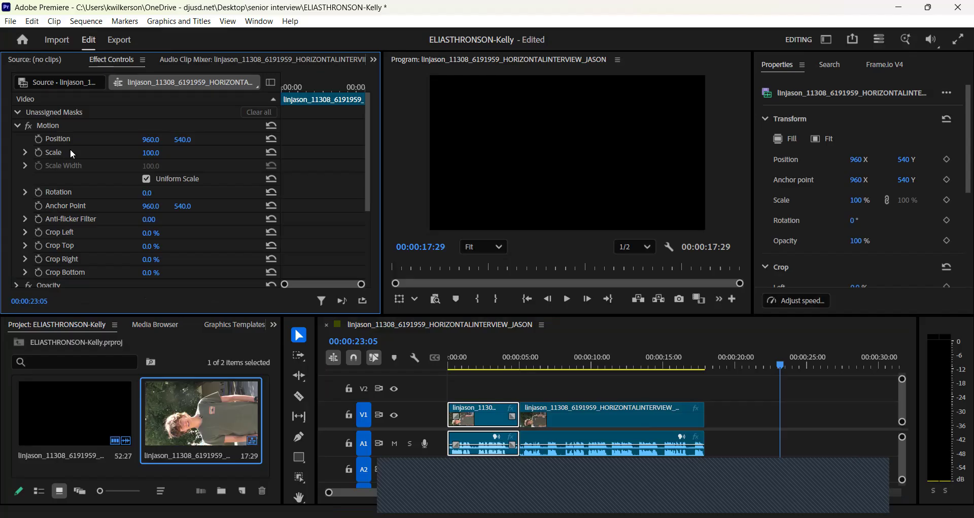
pyautogui.click(155, 192)
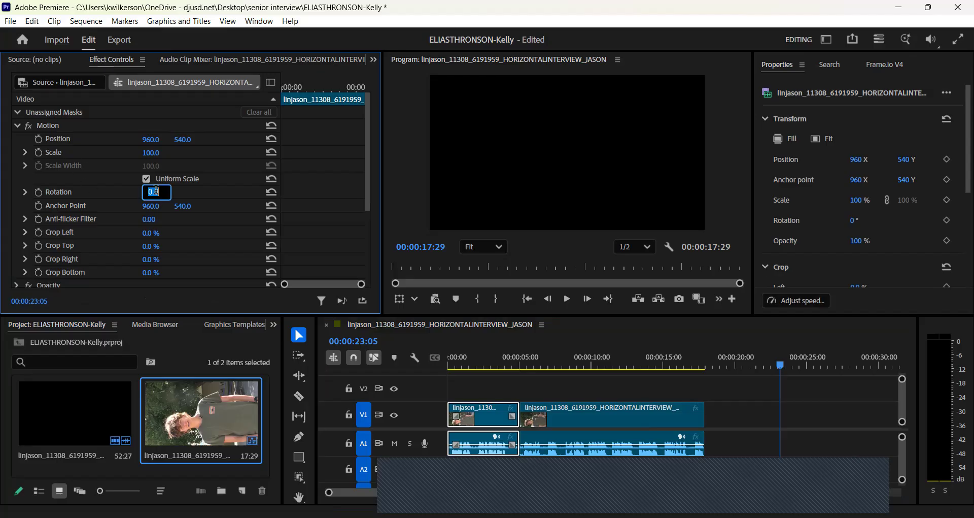
pyautogui.write('90')
pyautogui.press('Return')
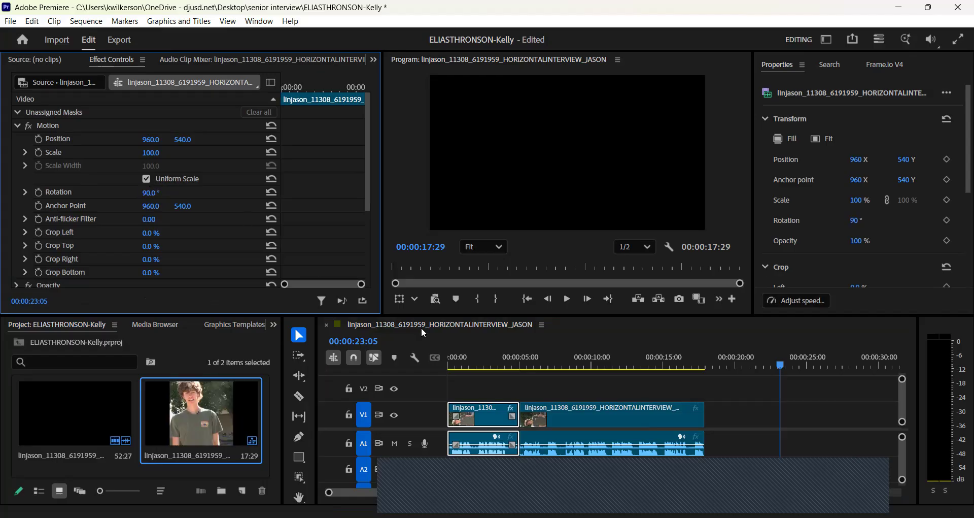
# Rotate the second interview clip 90° as well, then check an early frame.
pyautogui.click(602, 418)
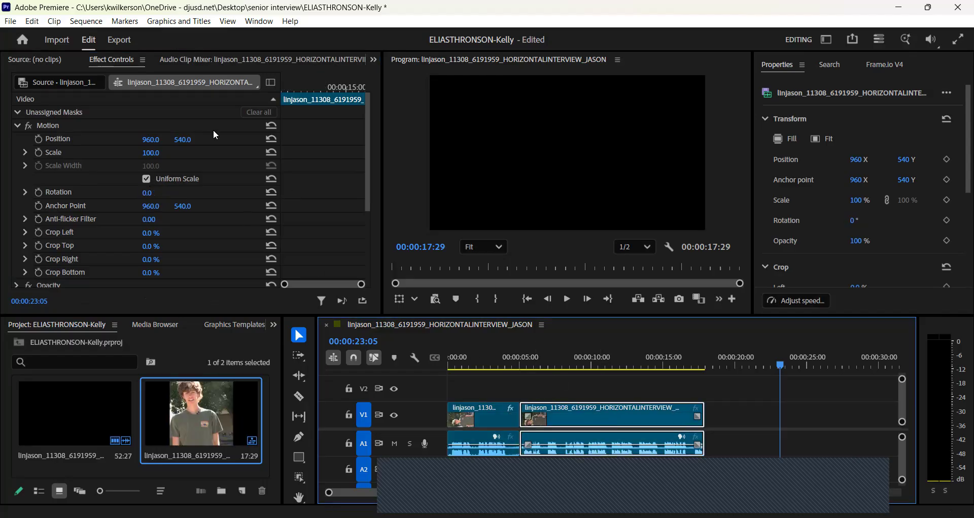
pyautogui.click(152, 190)
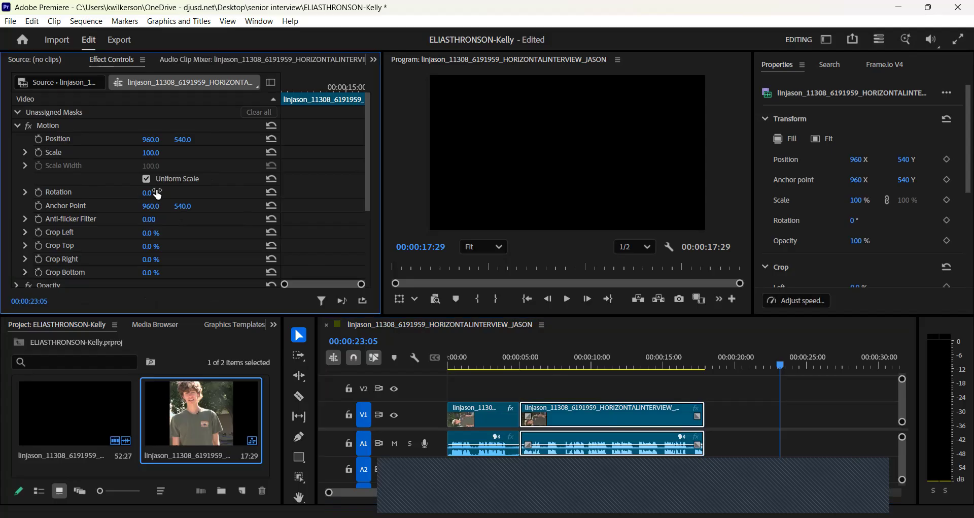
pyautogui.click(156, 191)
pyautogui.write('90')
pyautogui.press('Return')
pyautogui.moveTo(780, 364); pyautogui.dragTo(486, 395)
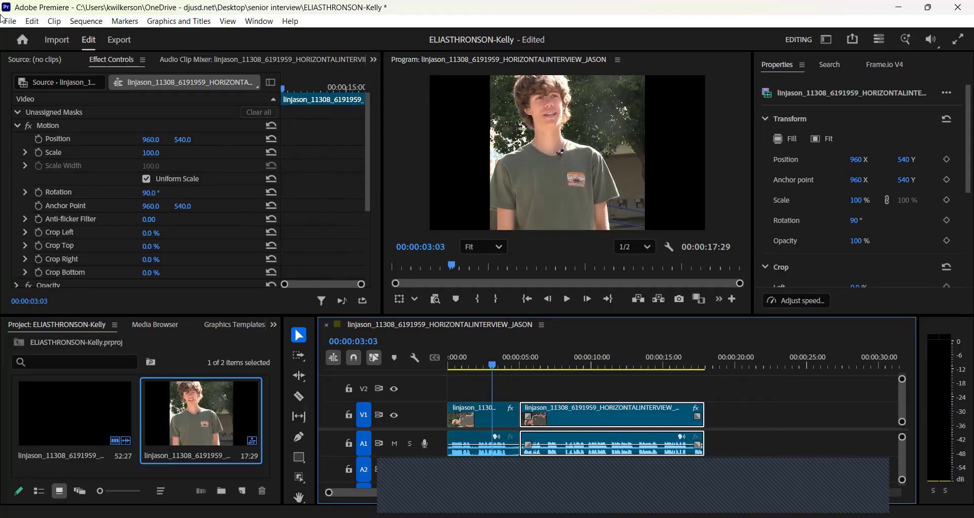
pyautogui.click(473, 413)
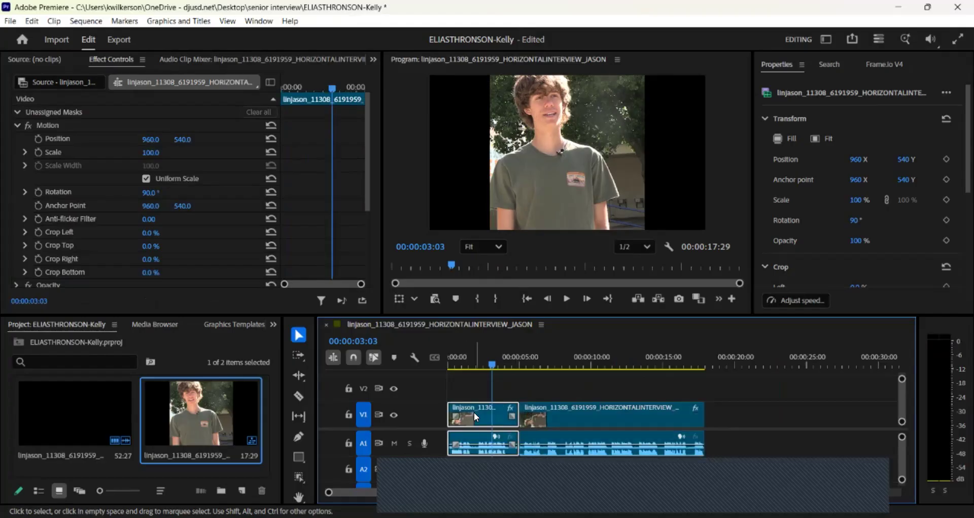
# Change the sequence frame size to 1080 × 1920 and accept deleting its previews.
pyautogui.click(88, 22)
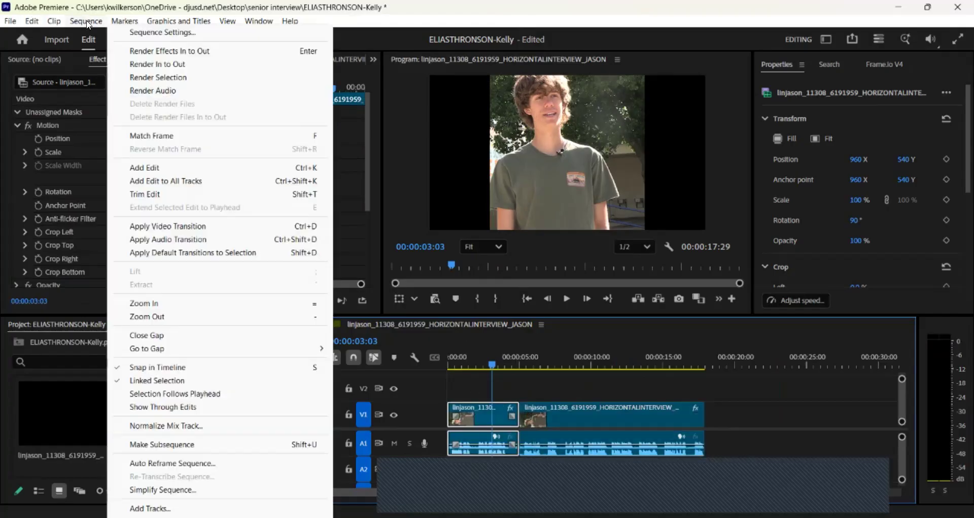
pyautogui.click(144, 32)
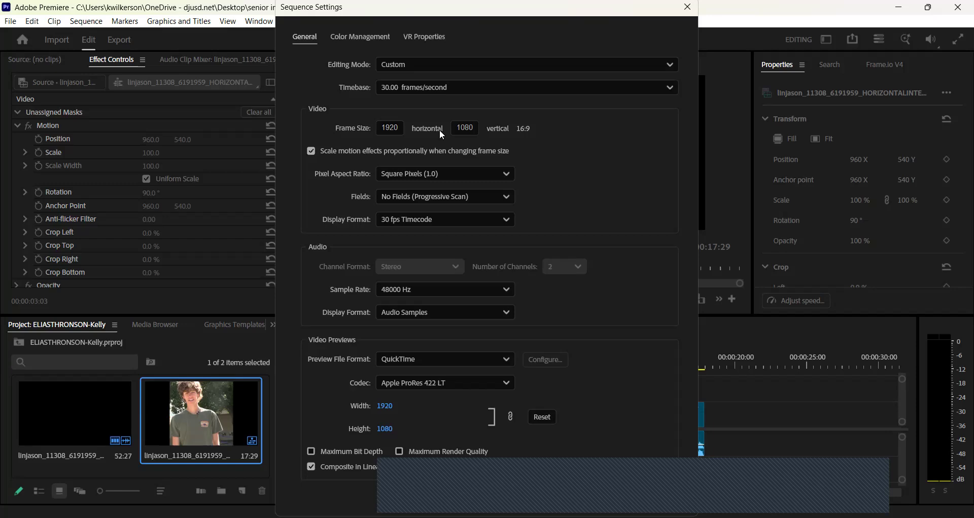
pyautogui.click(398, 125)
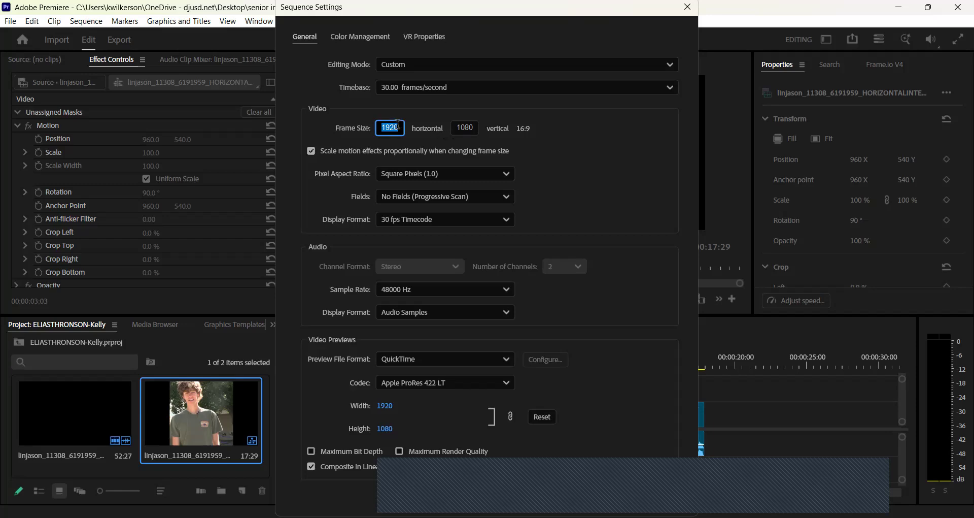
pyautogui.press('BackSpace')
pyautogui.write('1080')
pyautogui.press('Tab')
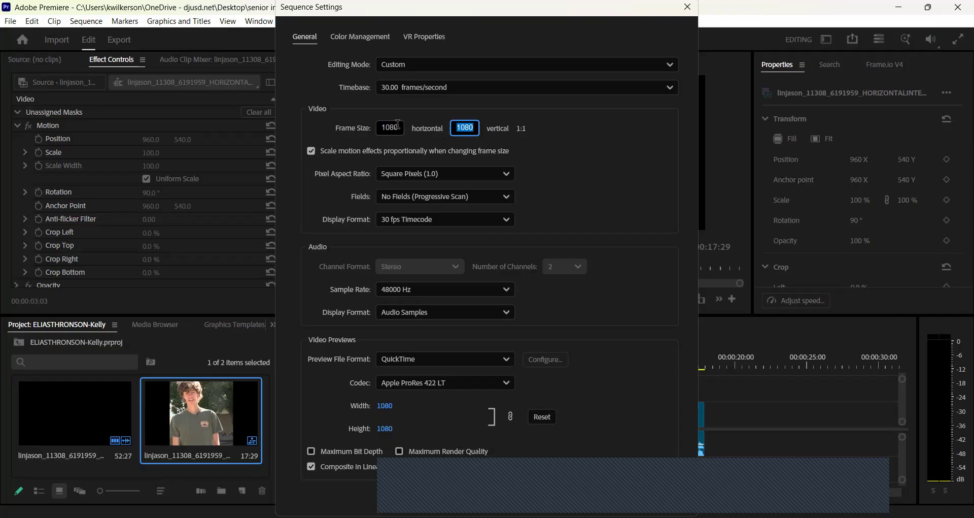
pyautogui.write('1')
pyautogui.press('Return')
pyautogui.click(559, 318)
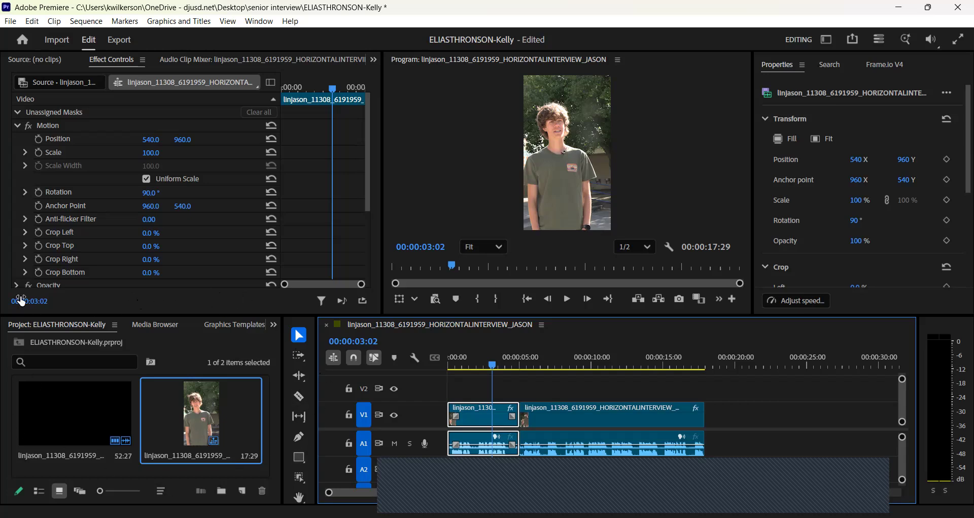
# Switch to the Captions and Graphics workspace and show the Graphics Templates library.
pyautogui.click(828, 39)
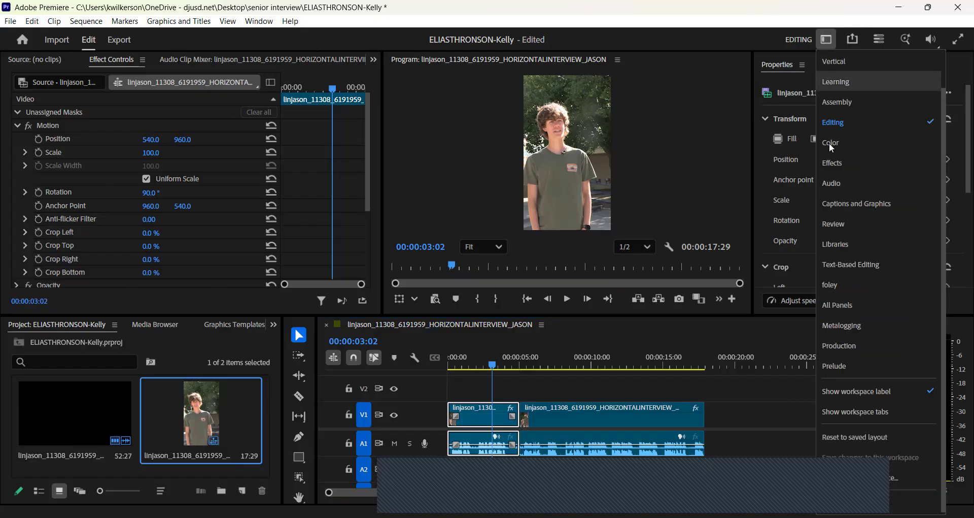
pyautogui.click(847, 203)
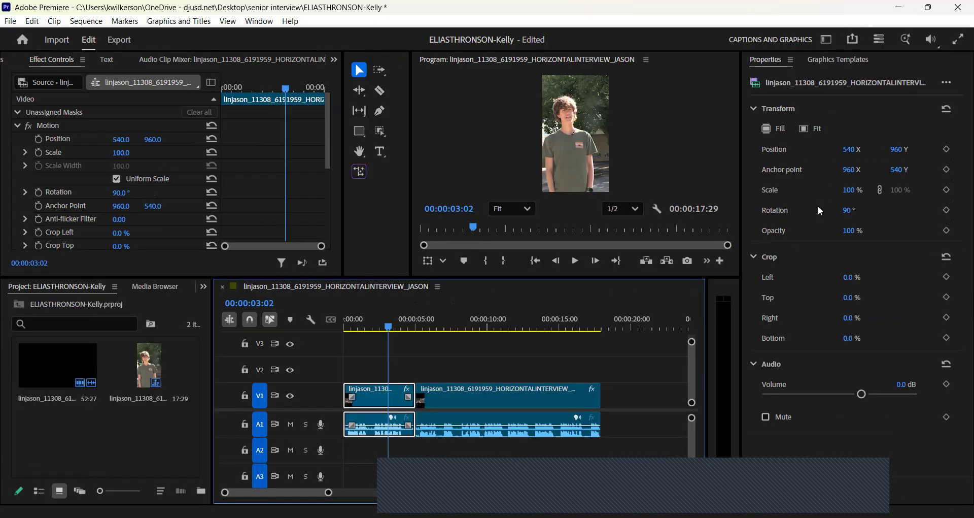
pyautogui.click(844, 61)
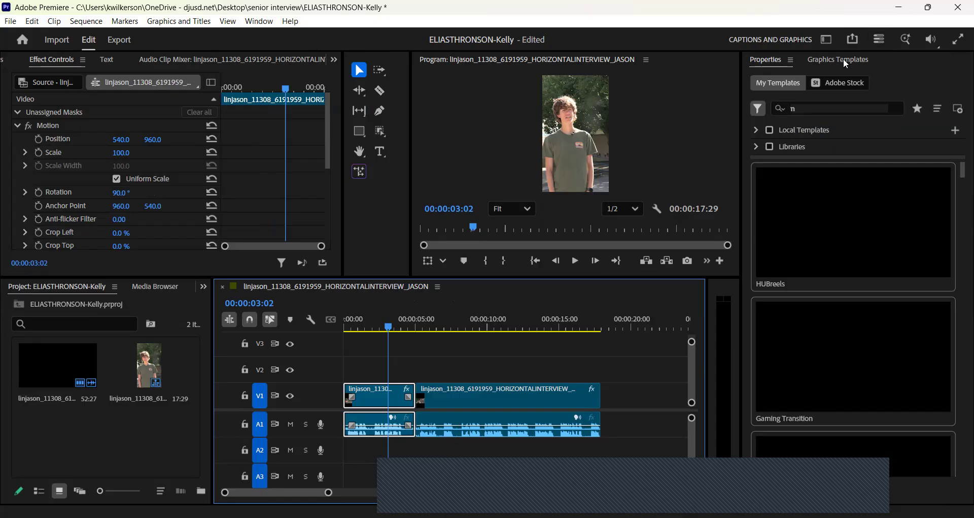
pyautogui.click(260, 21)
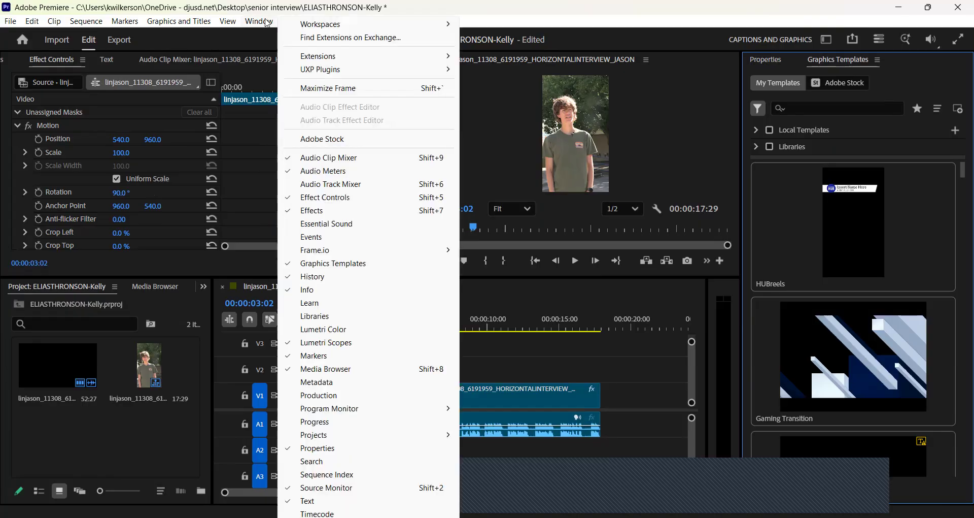
pyautogui.click(511, 12)
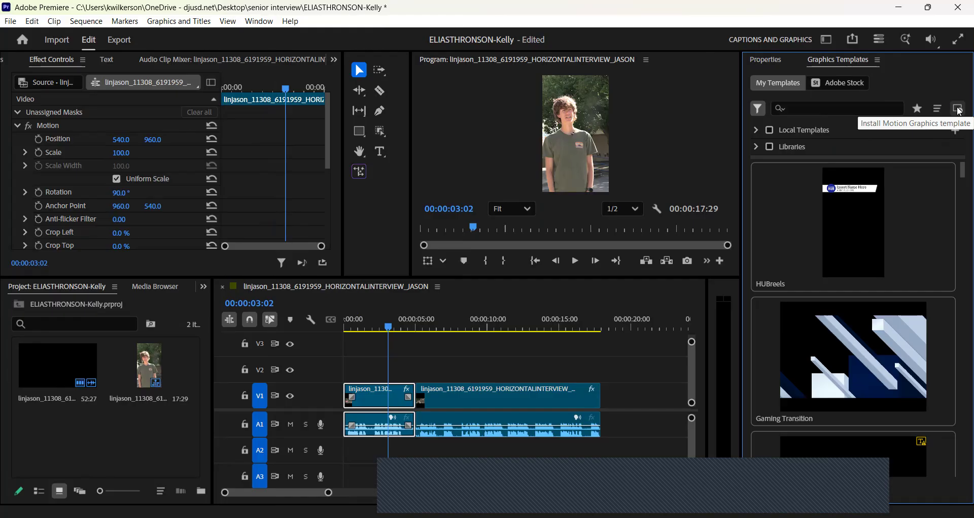
# Install HUBreels.mogrt from the Desktop's senior interview folder without overwriting the existing copy.
pyautogui.click(960, 110)
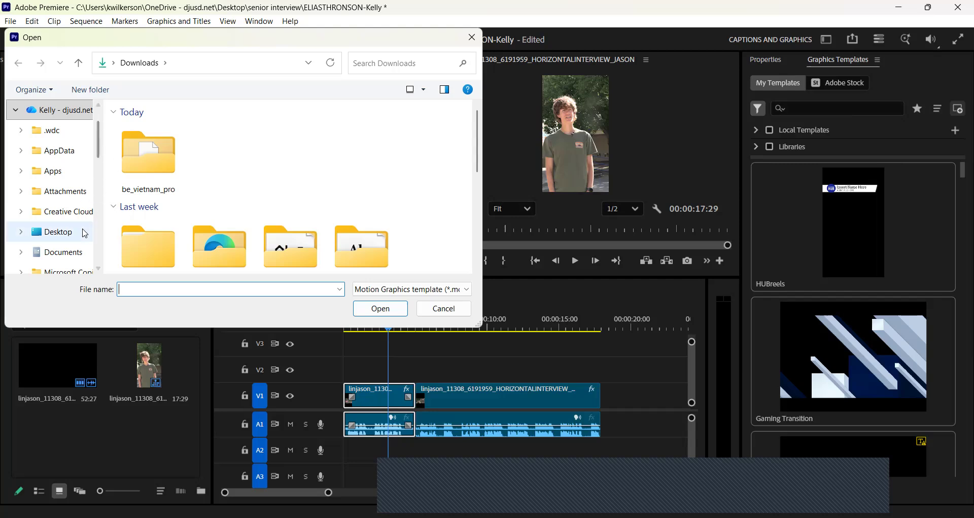
pyautogui.click(85, 233)
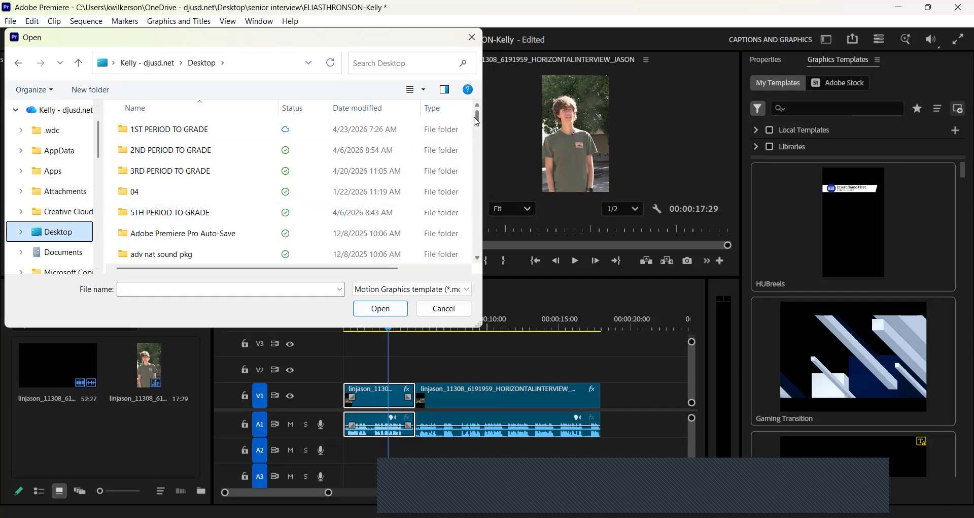
pyautogui.moveTo(477, 120); pyautogui.dragTo(462, 214)
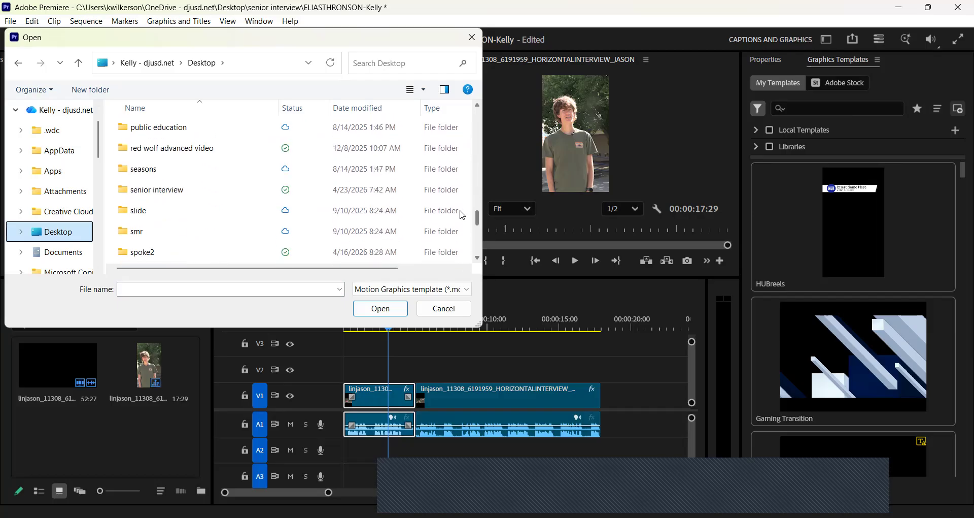
pyautogui.doubleClick(257, 194)
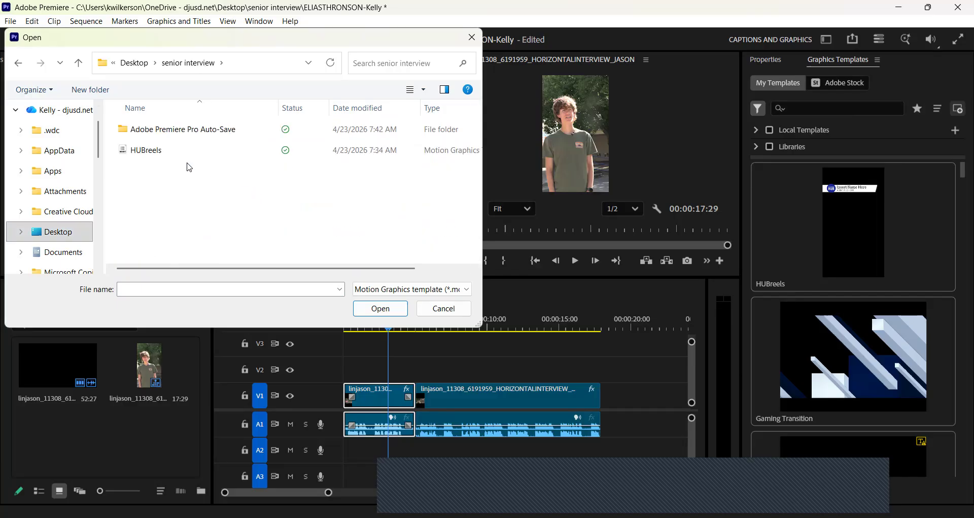
pyautogui.click(172, 154)
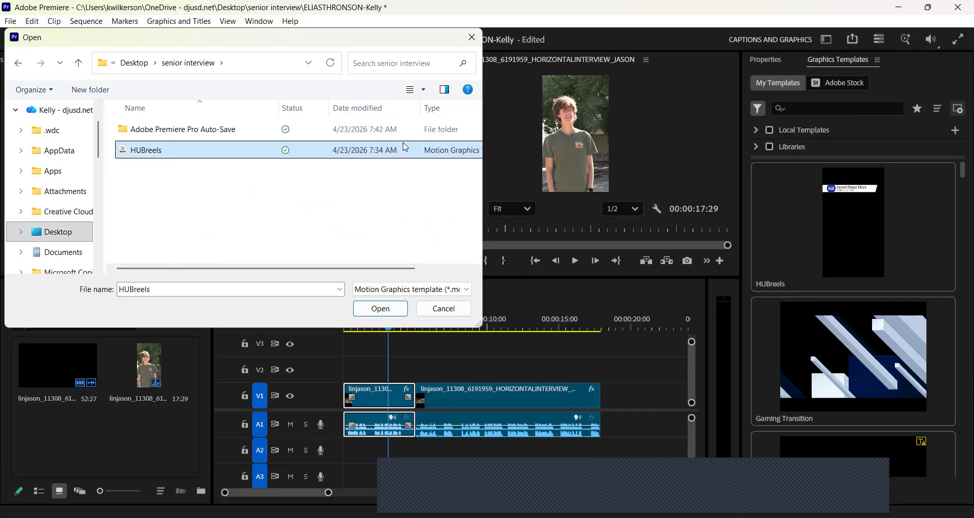
pyautogui.click(388, 309)
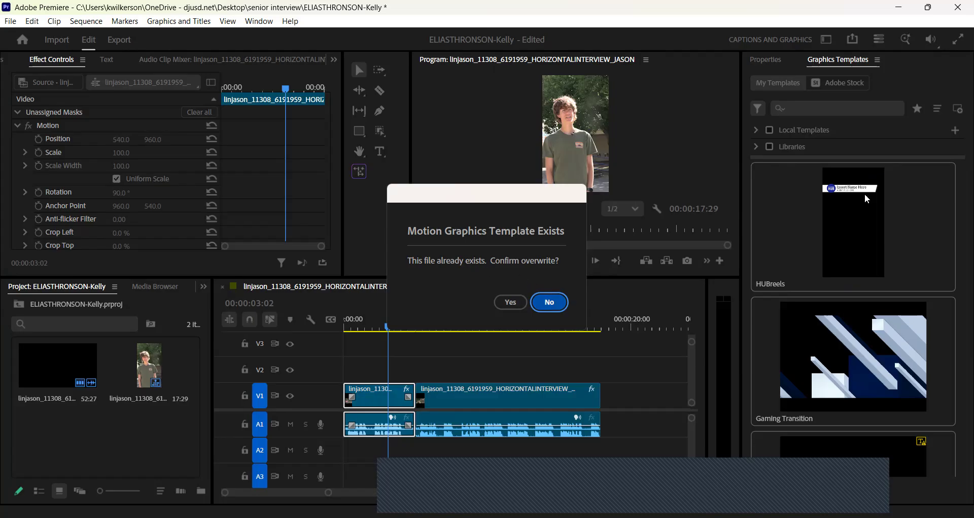
pyautogui.press('Return')
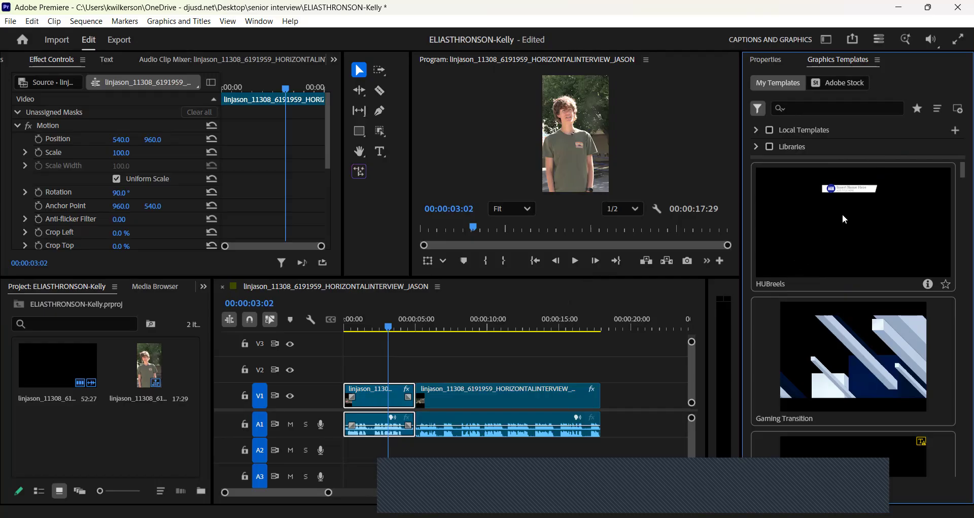
# Drop the HUBreels template onto V2 at 00:00:00:00 and play it back from the start.
pyautogui.moveTo(848, 208); pyautogui.dragTo(345, 373)
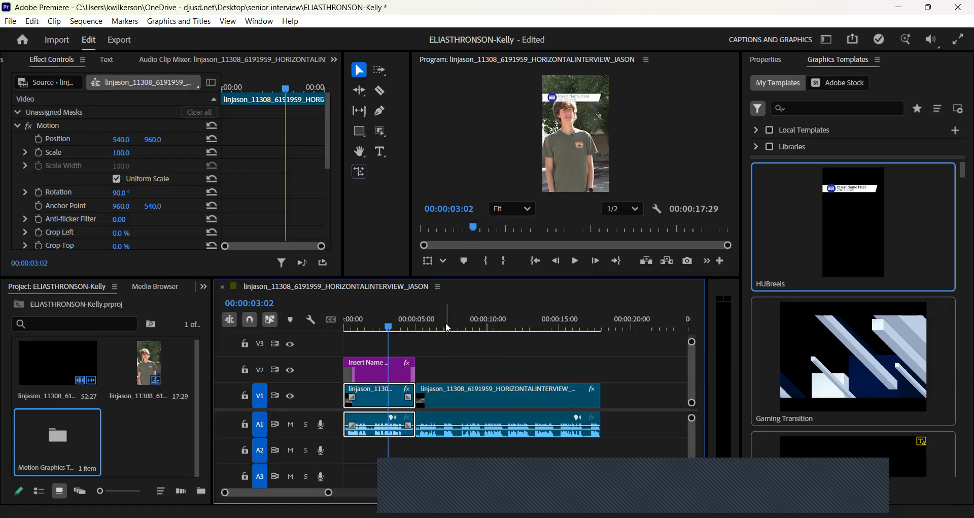
pyautogui.moveTo(388, 326); pyautogui.dragTo(334, 339)
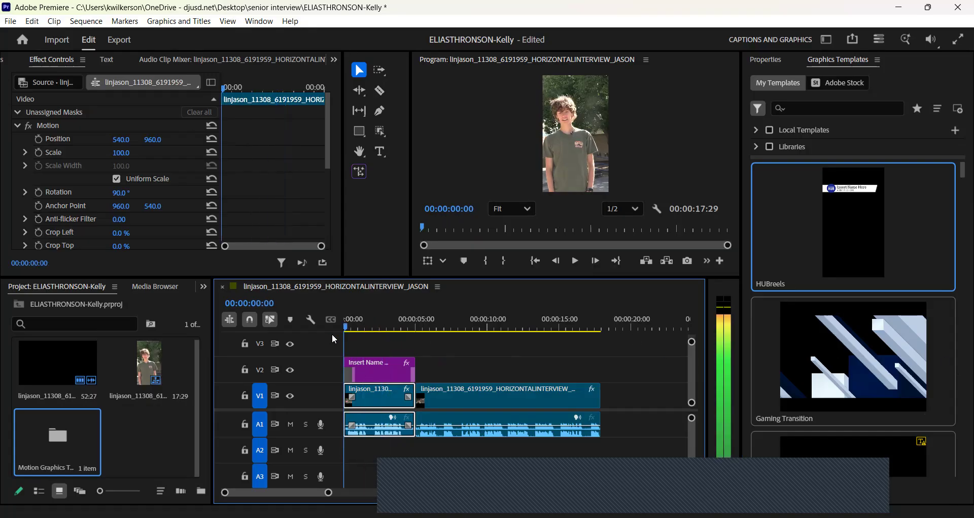
pyautogui.click(576, 262)
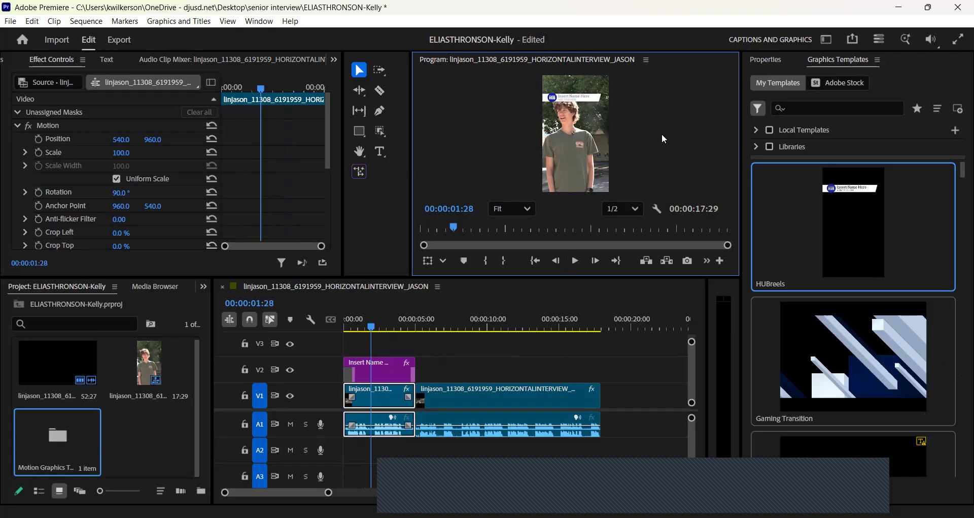
pyautogui.moveTo(374, 330); pyautogui.dragTo(339, 327)
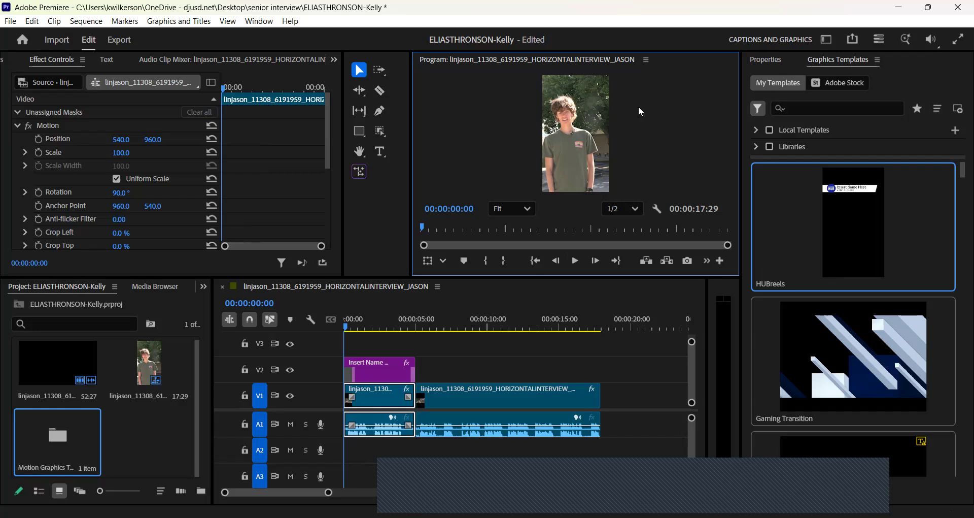
# Play the graphic in a maximized Program Monitor, then restore the layout with a taller monitor.
pyautogui.press('`')
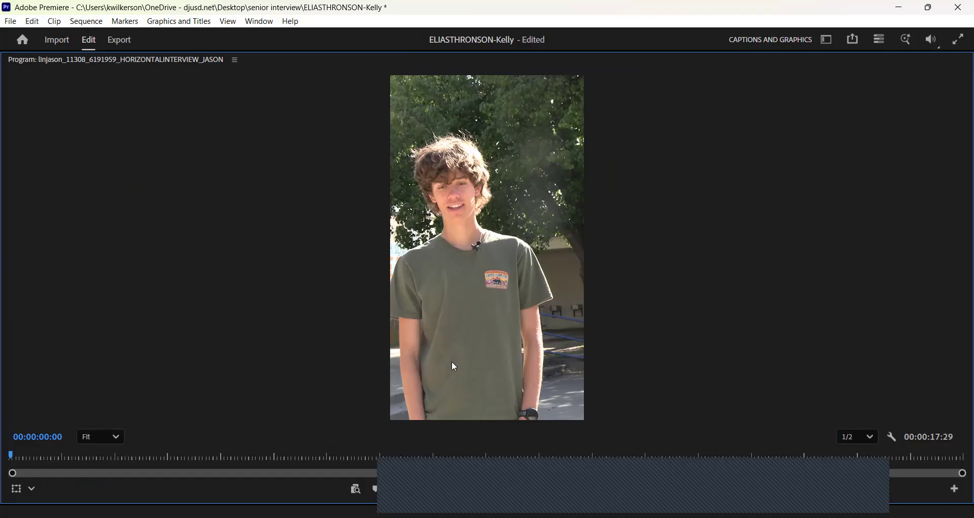
pyautogui.click(486, 492)
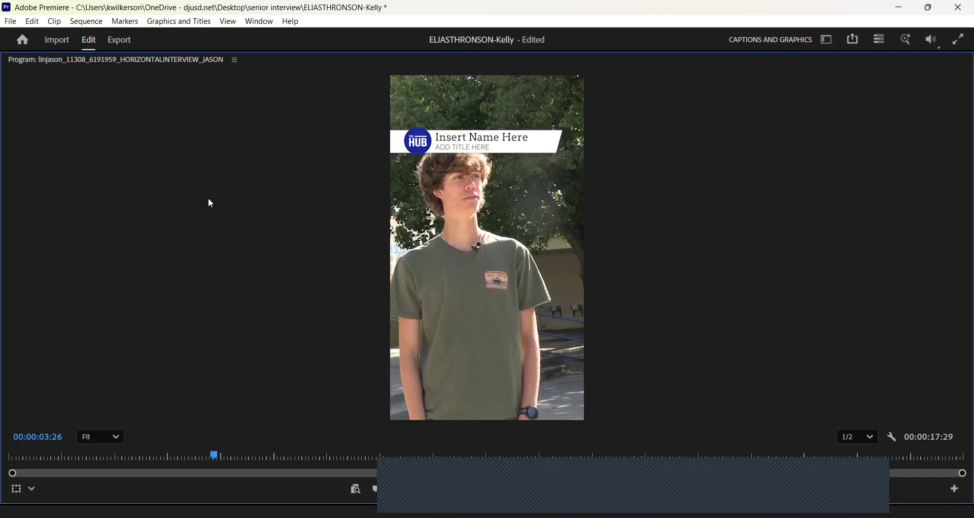
pyautogui.press('`')
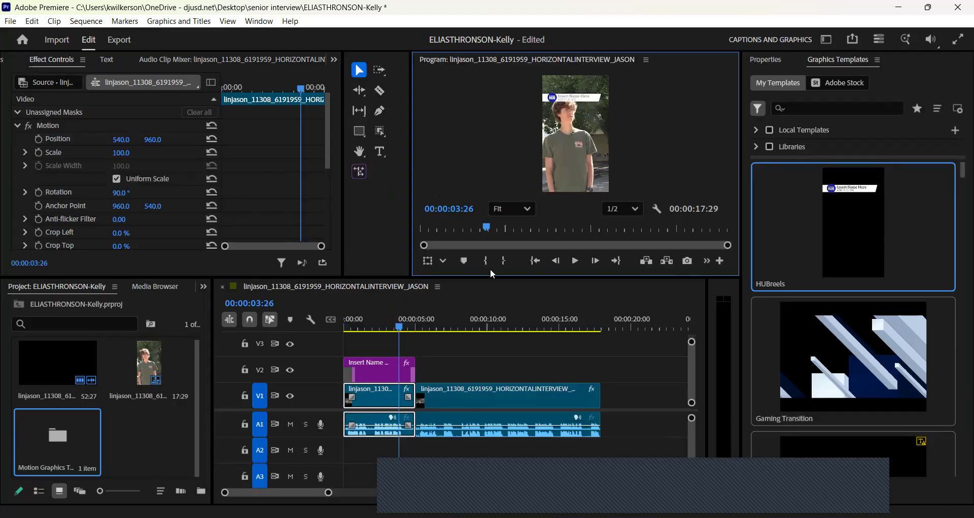
pyautogui.moveTo(520, 276); pyautogui.dragTo(497, 427)
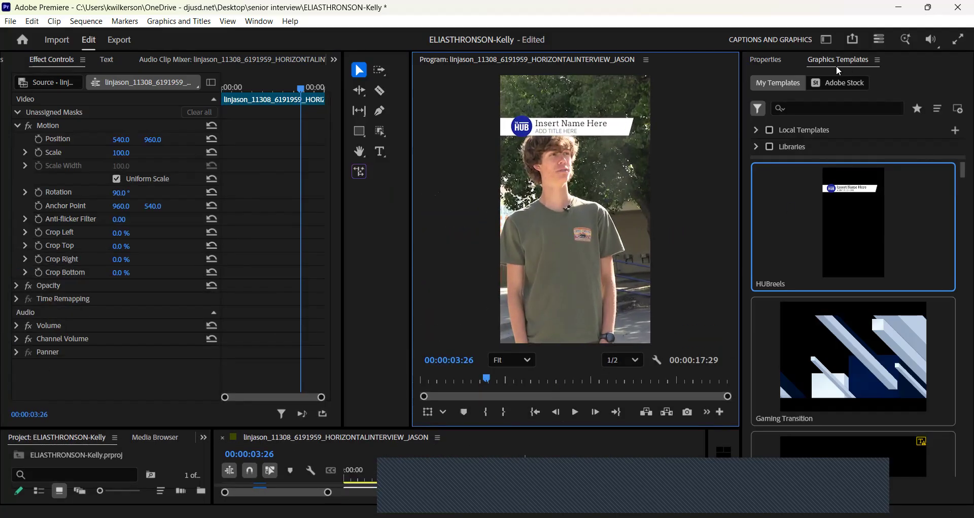
# Replace the 'Insert Name Here' placeholder with the interviewee's full name.
pyautogui.click(583, 125)
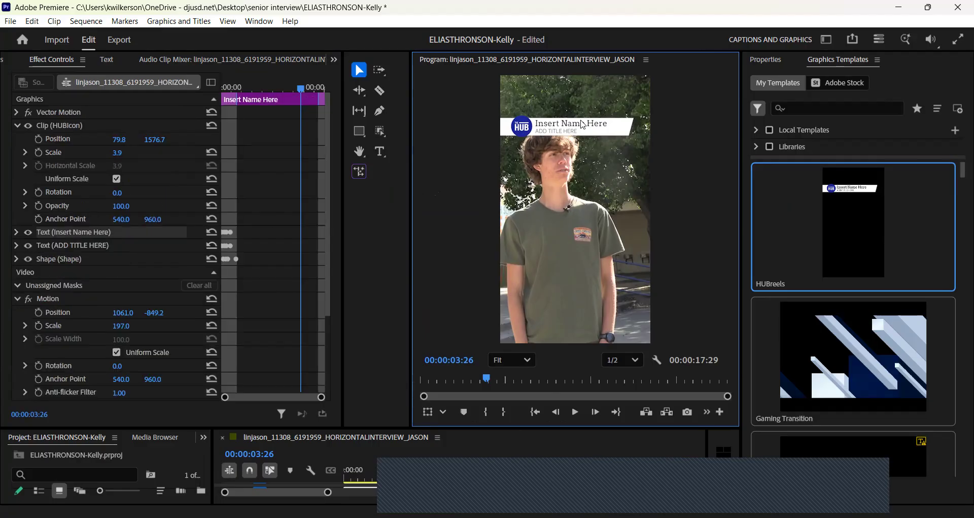
pyautogui.doubleClick(583, 125)
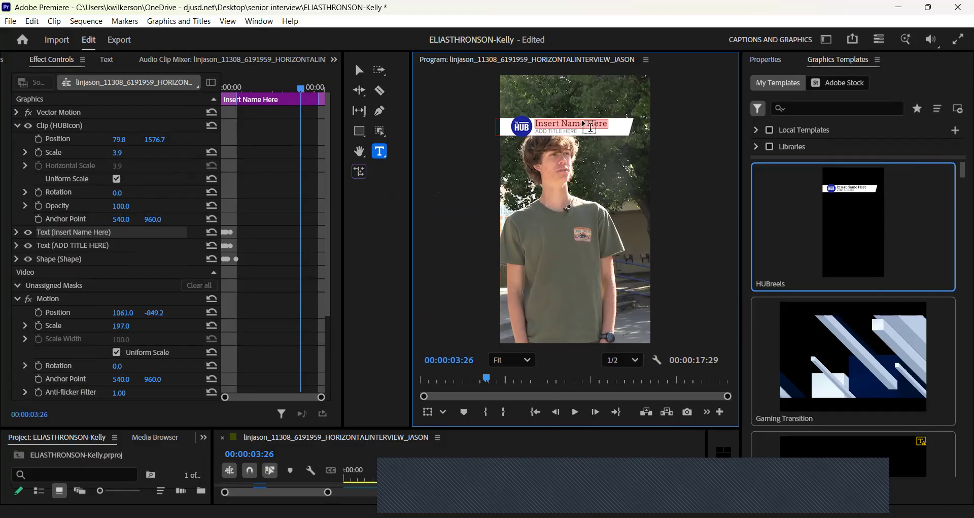
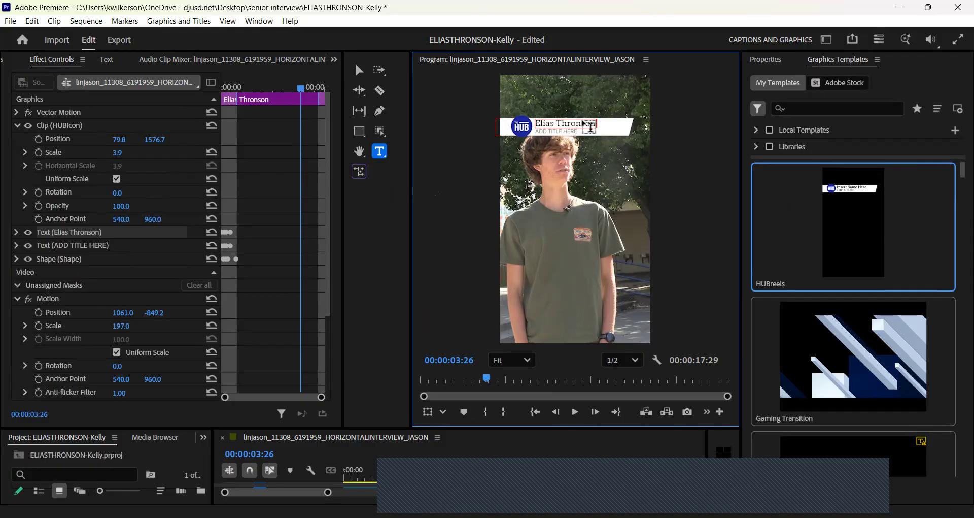
# Replace 'ADD TITLE HERE' with 'SENIOR' and return to the Selection tool.
pyautogui.click(572, 133)
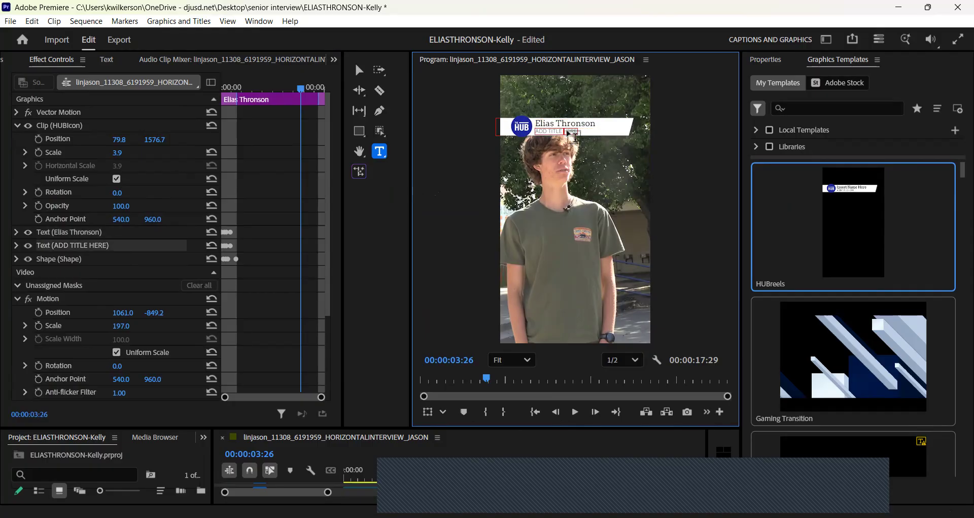
pyautogui.doubleClick(568, 131)
pyautogui.tripleClick(572, 133)
pyautogui.write('SENIOR')
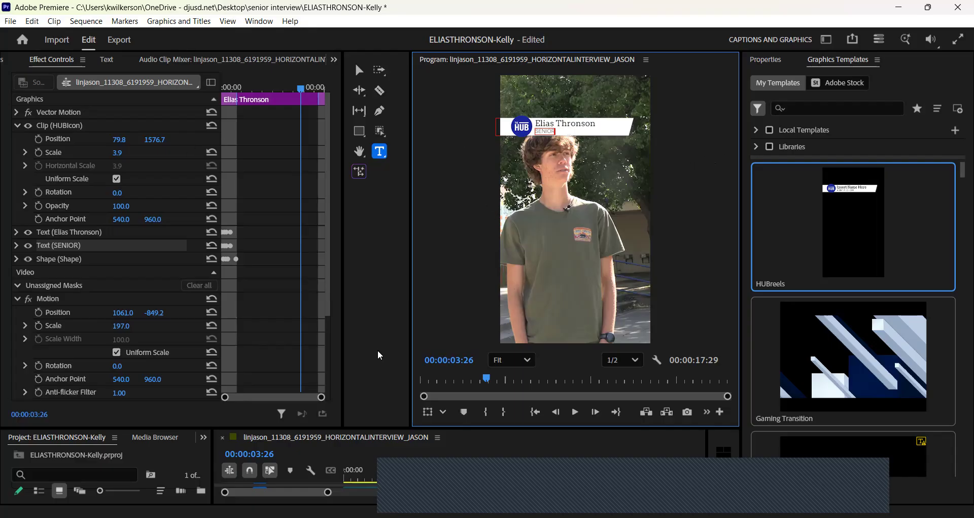
pyautogui.click(359, 71)
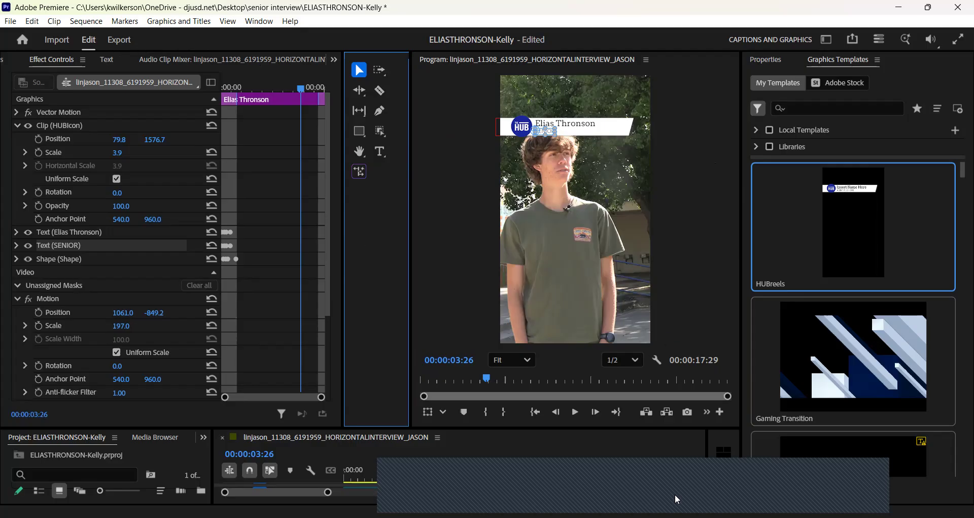
# Enlarge the timeline, select the HUBreels clip on V2, and show its Motion properties.
pyautogui.moveTo(631, 429); pyautogui.dragTo(633, 343)
pyautogui.click(385, 406)
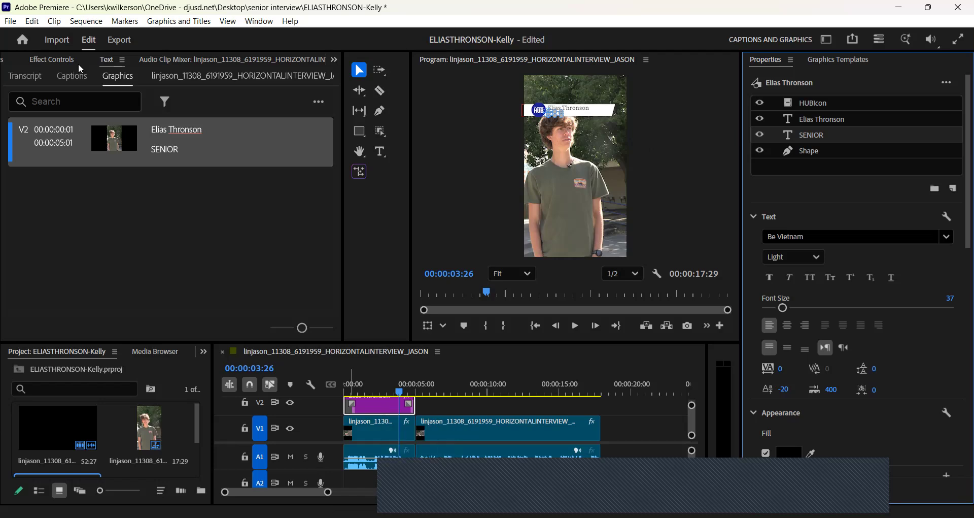
pyautogui.click(65, 66)
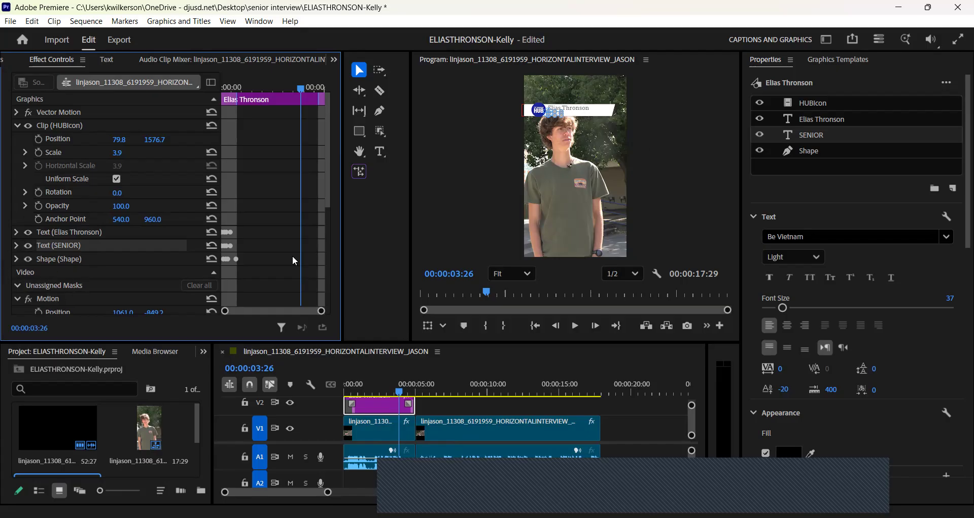
pyautogui.moveTo(330, 203); pyautogui.dragTo(331, 266)
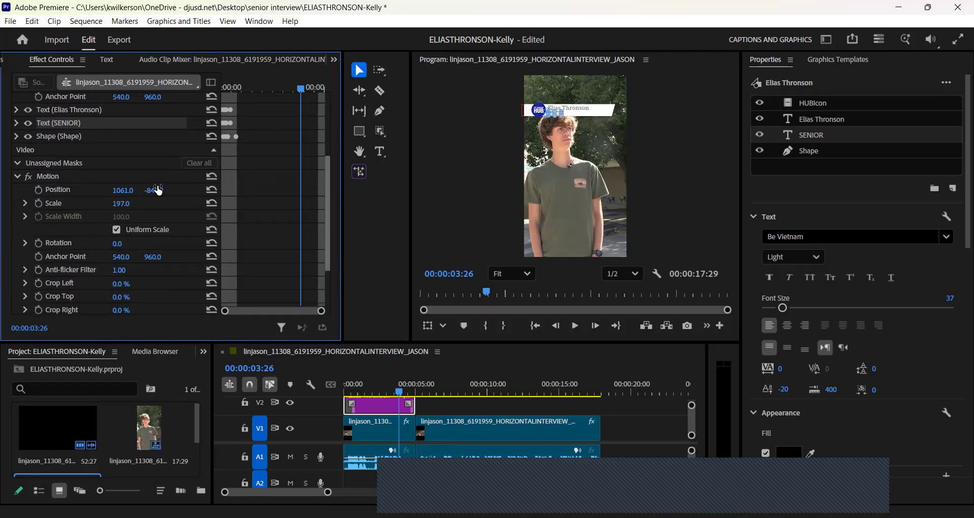
# Set the lower third's Position to 1061.0, 150.0, moving it down the frame.
pyautogui.click(159, 190)
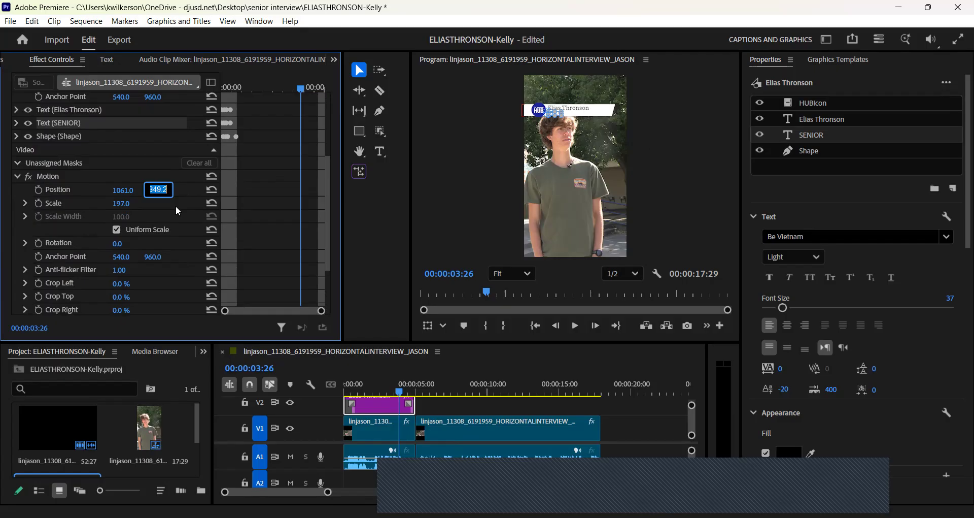
pyautogui.press('Return')
pyautogui.click(159, 188)
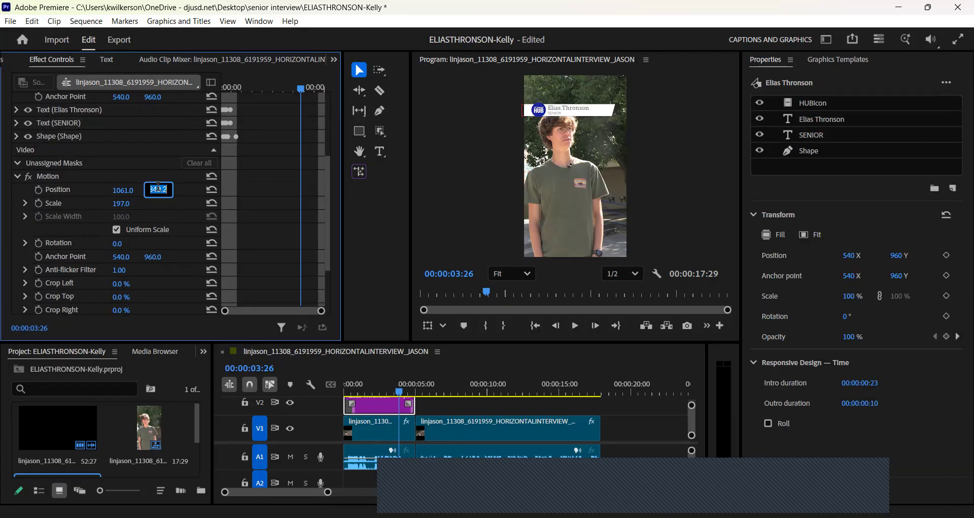
pyautogui.write('150')
pyautogui.press('Return')
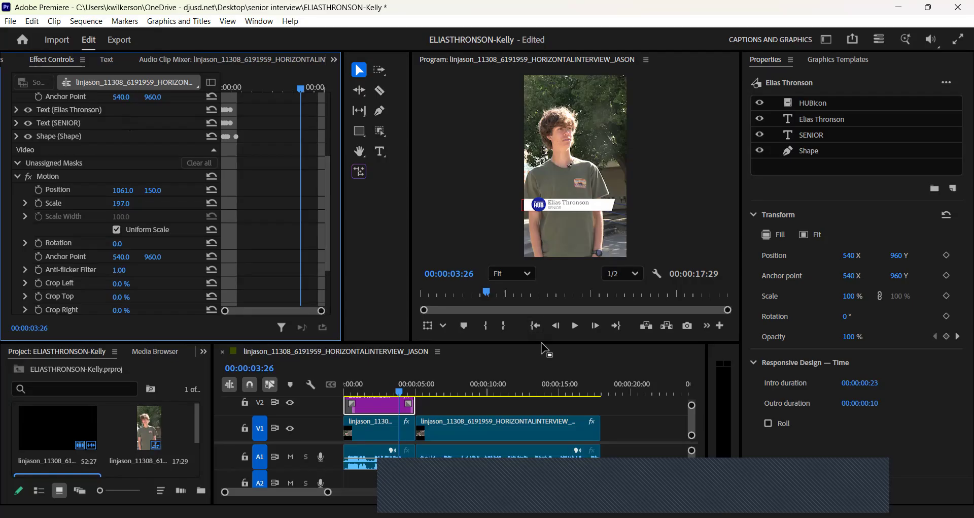
pyautogui.moveTo(543, 342); pyautogui.dragTo(544, 314)
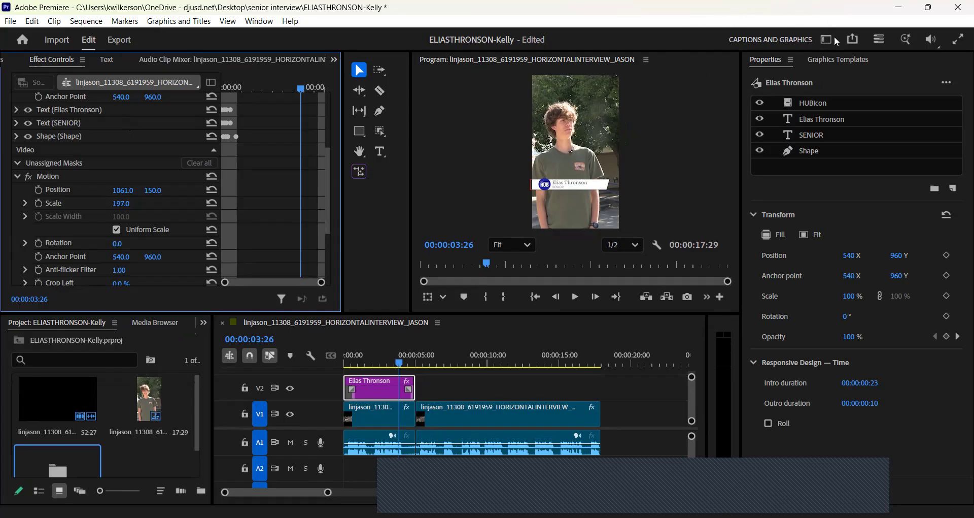
# Transcribe the interview's speech from the Text panel's Transcript tab.
pyautogui.click(335, 59)
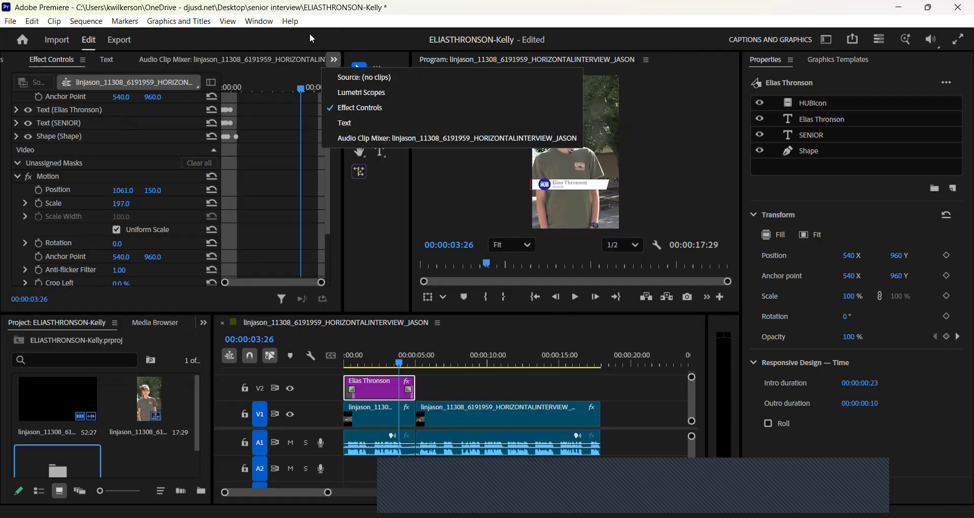
pyautogui.click(351, 124)
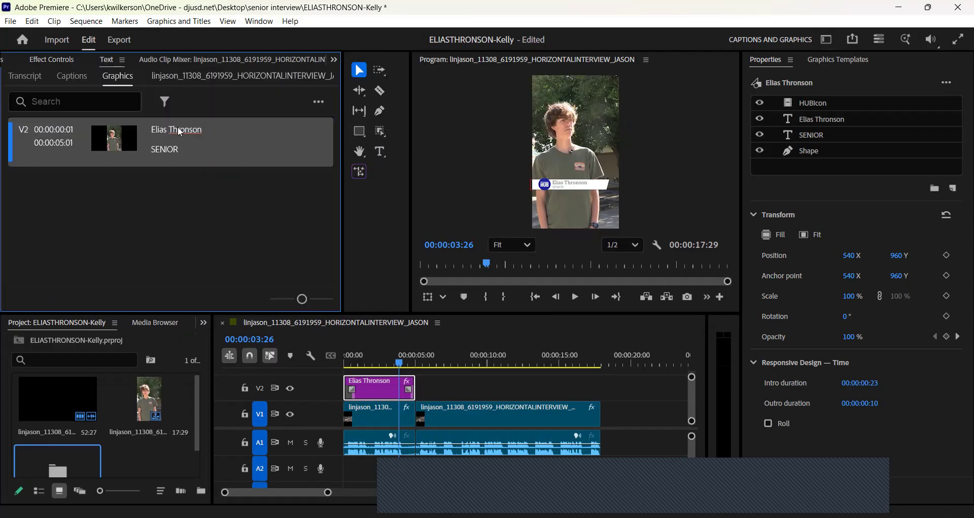
pyautogui.click(25, 77)
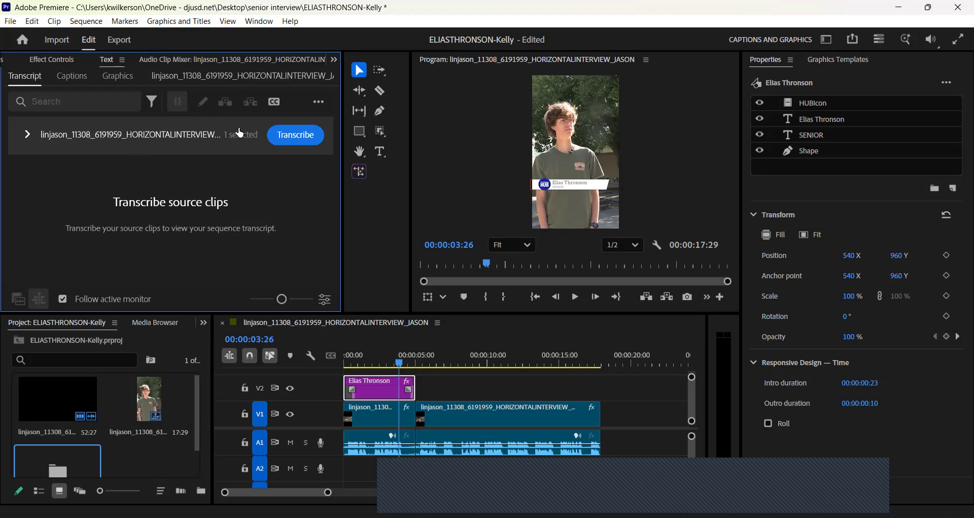
pyautogui.click(293, 136)
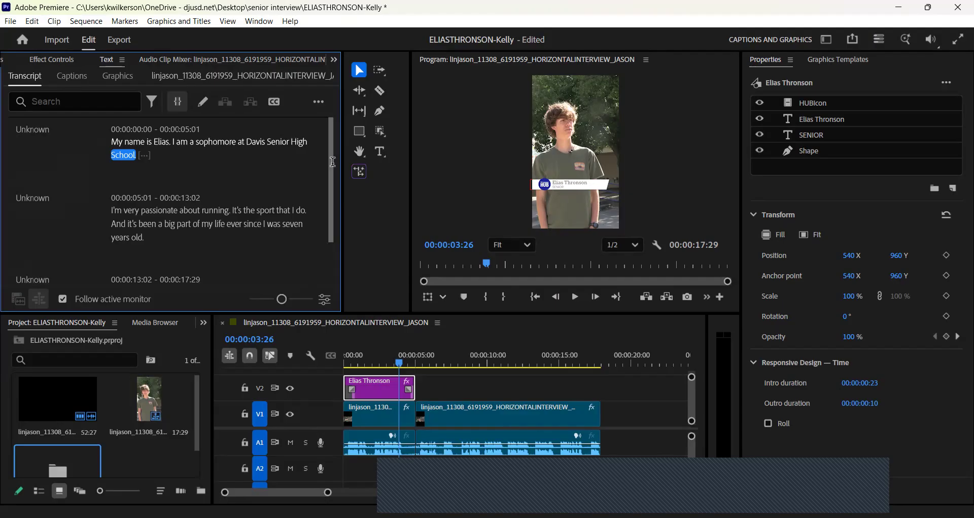
# In the first transcript line, remove the period after the first name and add the correctly capitalized surname.
pyautogui.scroll(-1, 335, 174)
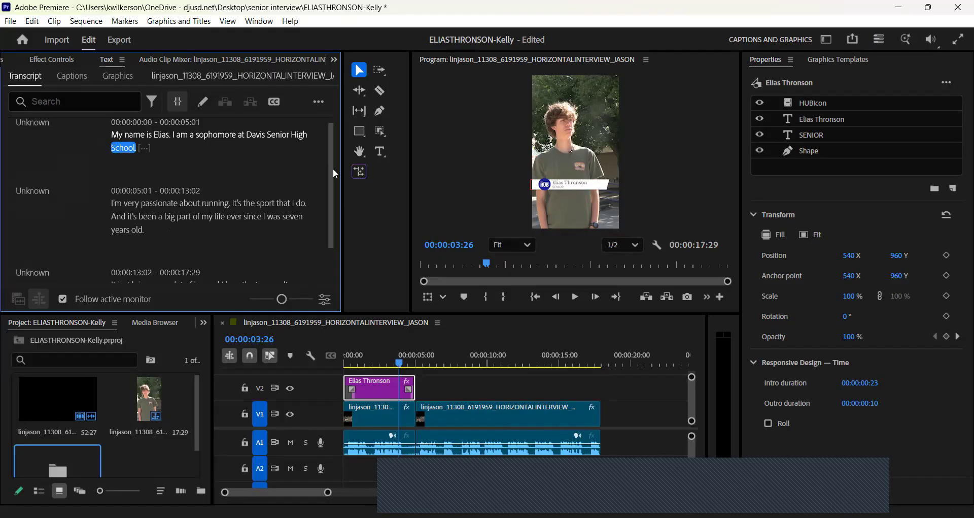
pyautogui.moveTo(333, 169); pyautogui.dragTo(330, 222)
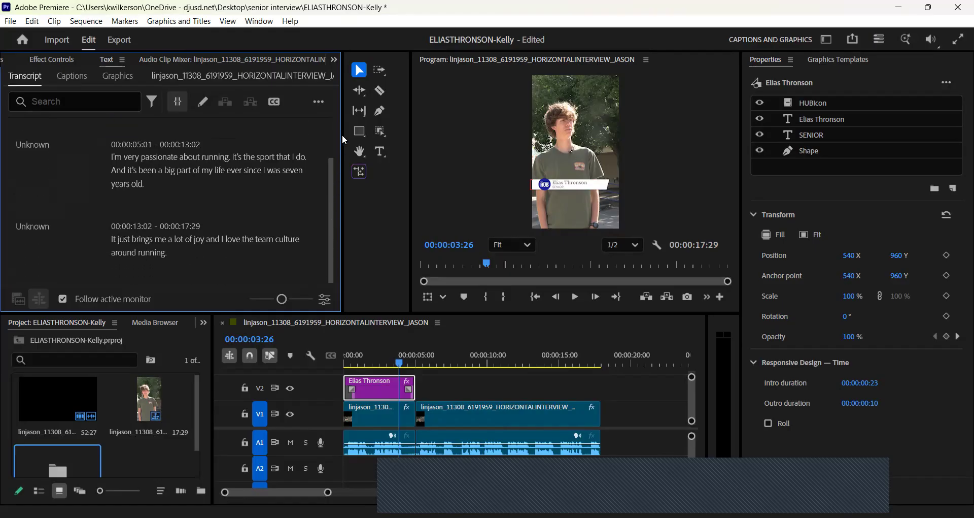
pyautogui.scroll(5, 330, 147)
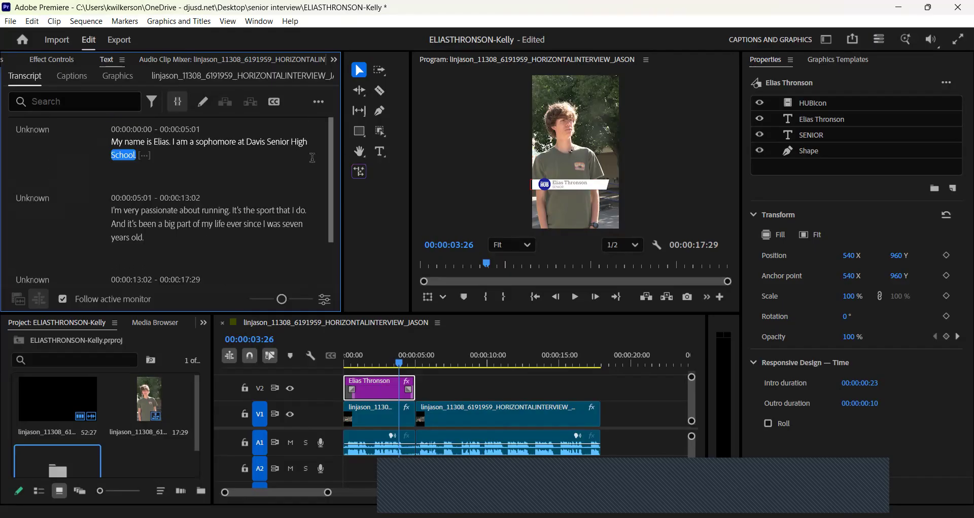
pyautogui.click(178, 142)
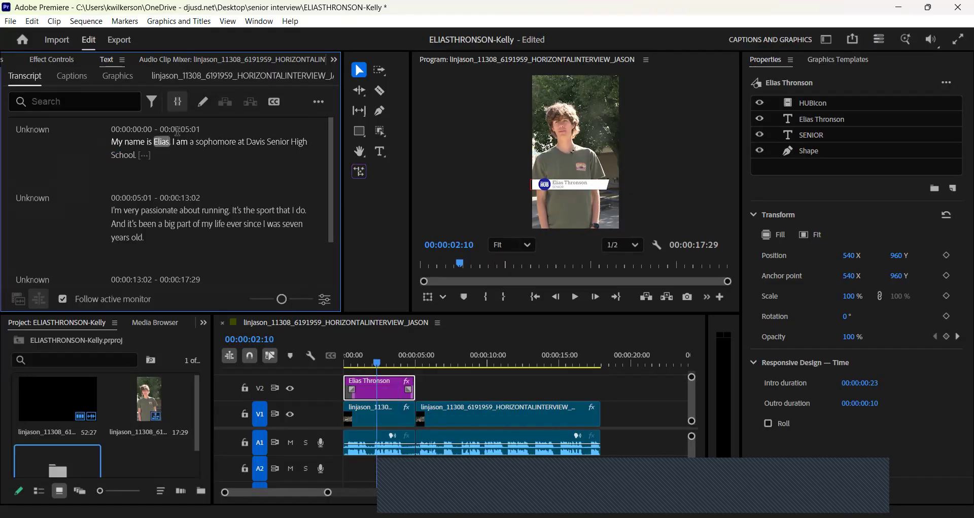
pyautogui.doubleClick(164, 143)
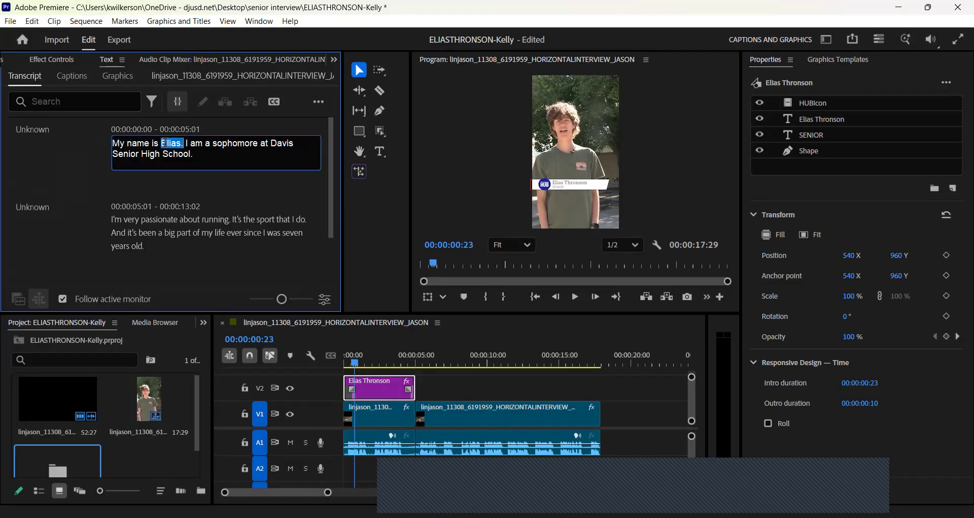
pyautogui.click(183, 142)
pyautogui.press('BackSpace')
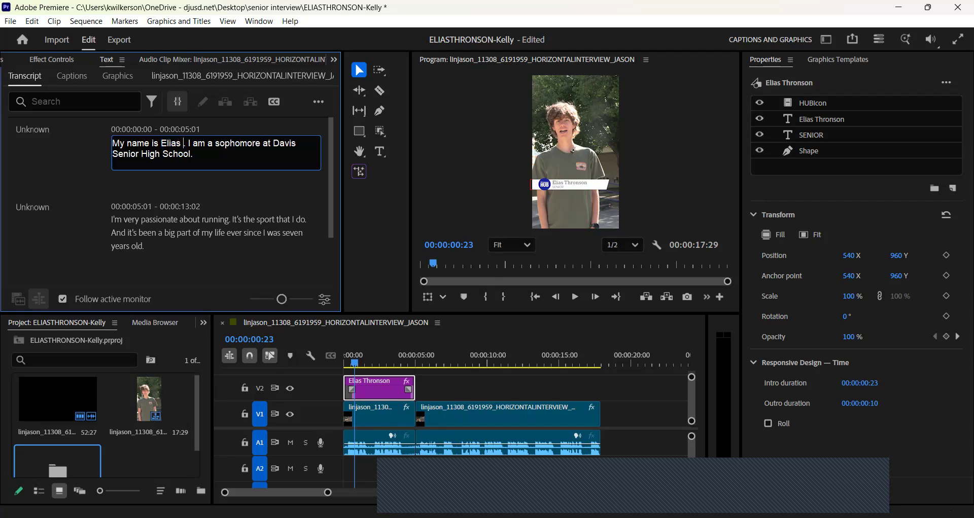
pyautogui.press('BackSpace')
pyautogui.press('BackSpace')
pyautogui.press('BackSpace')
pyautogui.press('BackSpace')
pyautogui.press('BackSpace')
pyautogui.press('BackSpace')
pyautogui.press('BackSpace')
pyautogui.press('BackSpace')
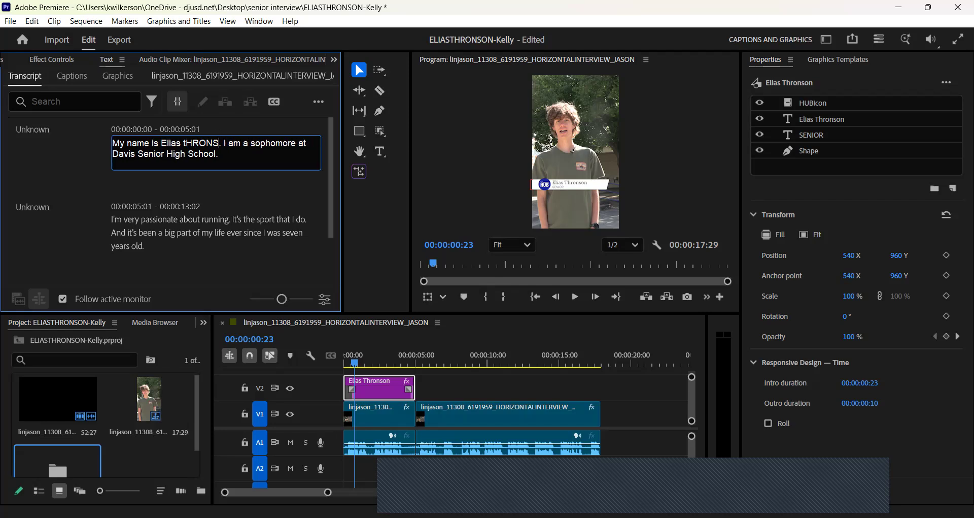
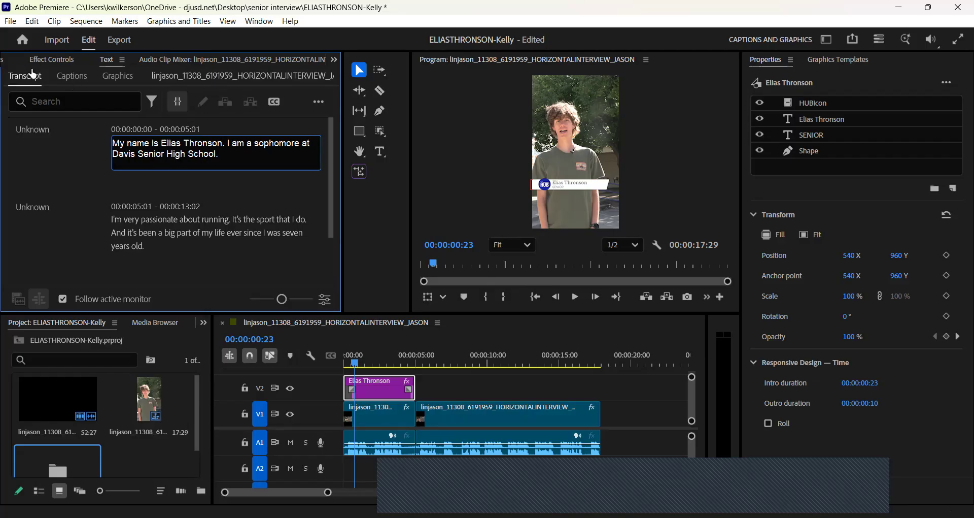
# Generate captions from the transcript with the Subtitle Default preset, then return the playhead to the start.
pyautogui.click(72, 77)
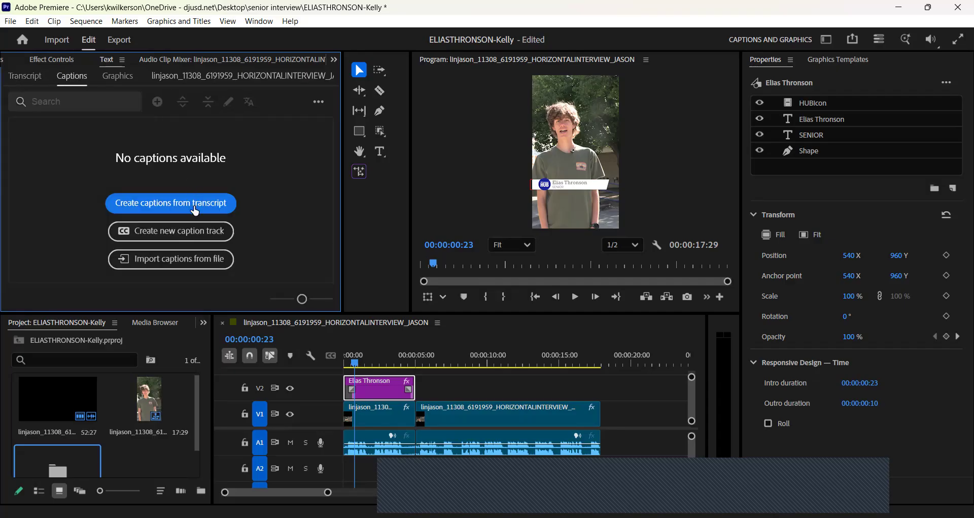
pyautogui.click(198, 207)
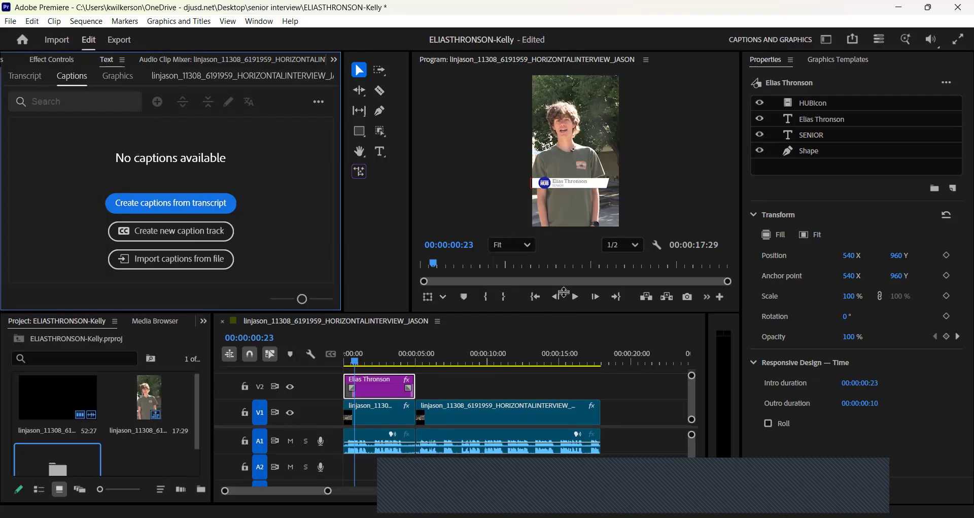
pyautogui.moveTo(566, 313); pyautogui.dragTo(566, 261)
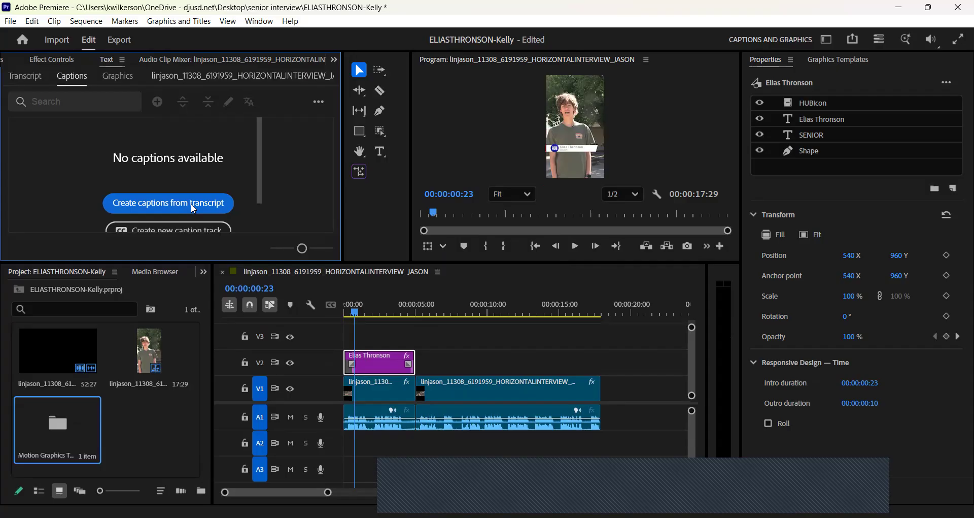
pyautogui.click(206, 202)
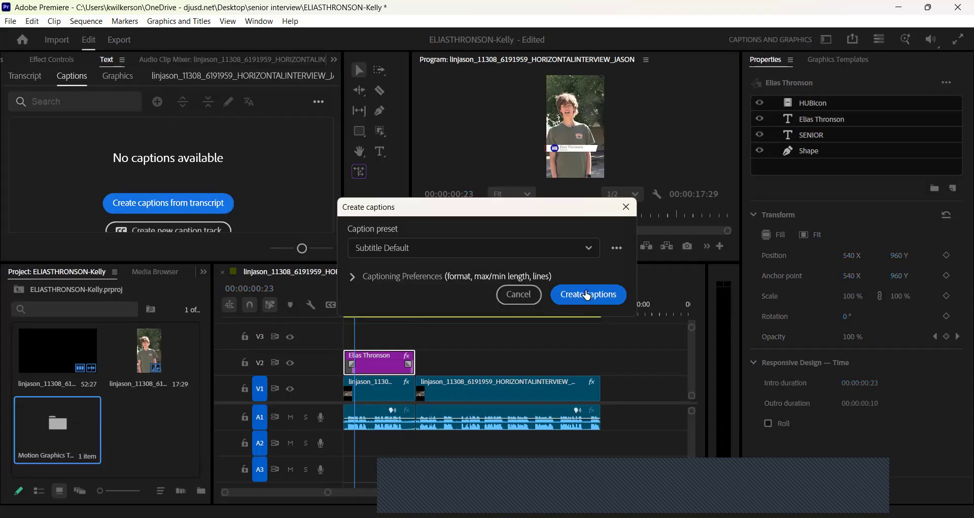
pyautogui.click(594, 296)
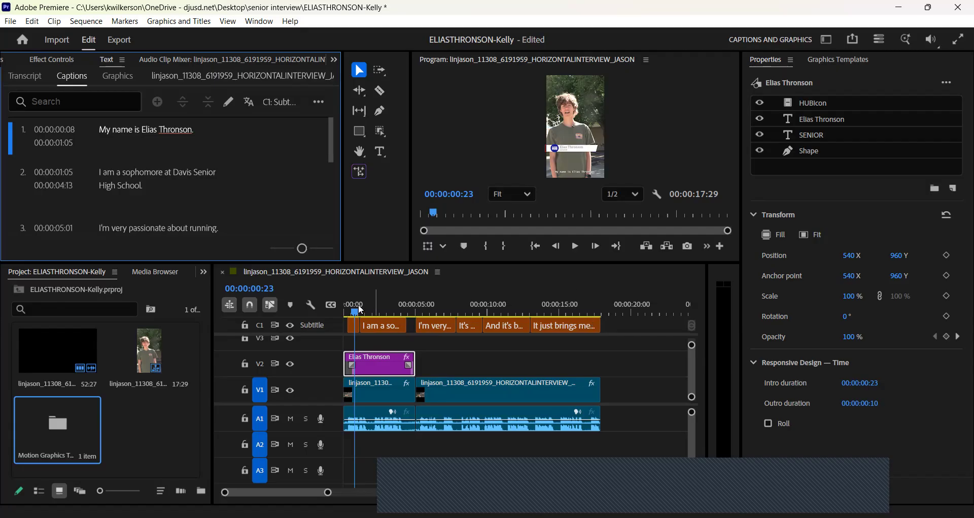
pyautogui.moveTo(354, 312); pyautogui.dragTo(338, 313)
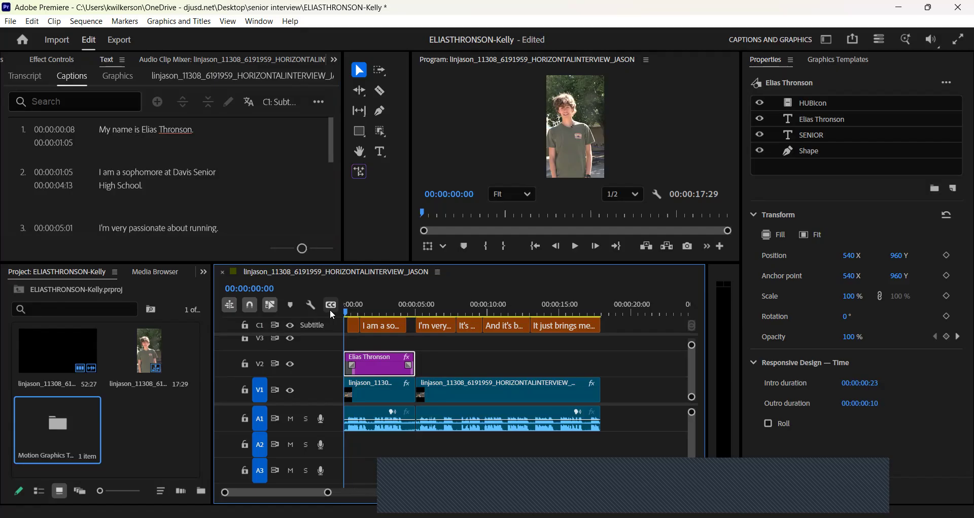
pyautogui.click(660, 131)
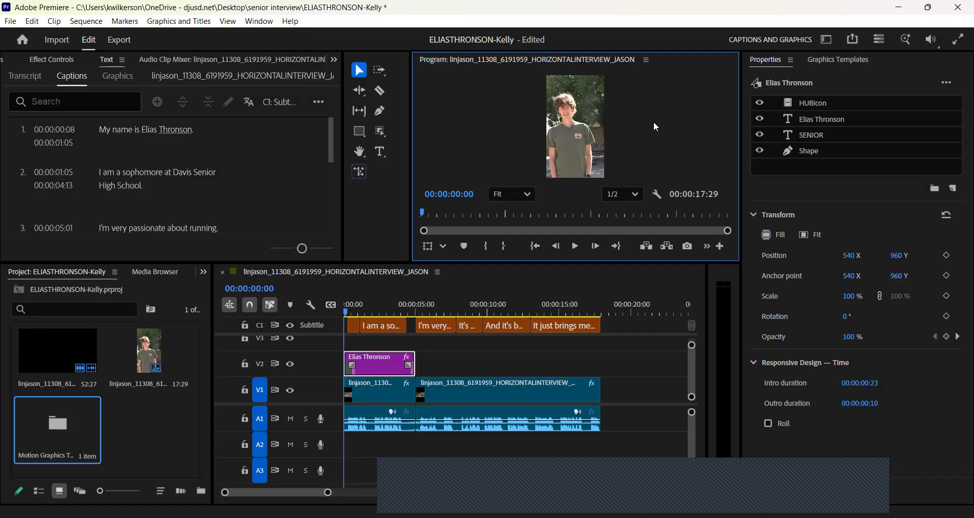
pyautogui.press('`')
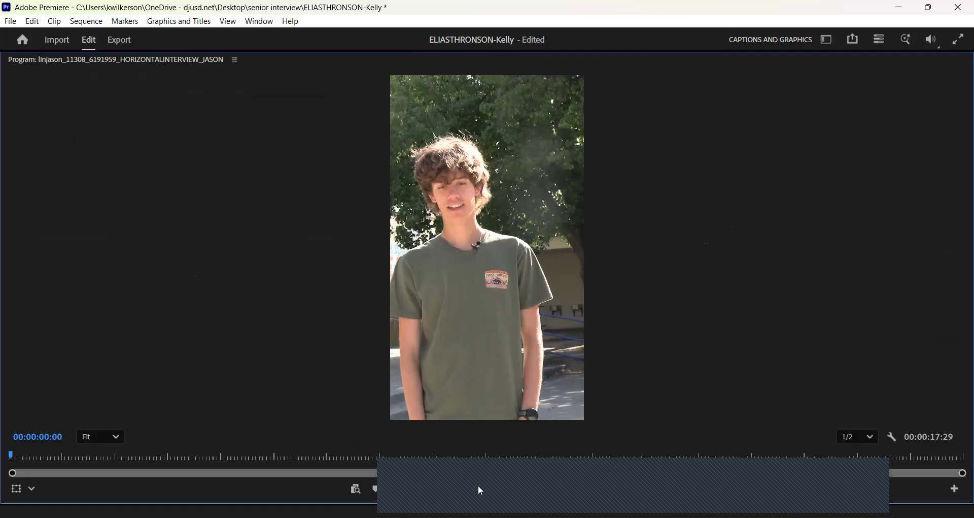
pyautogui.press('space')
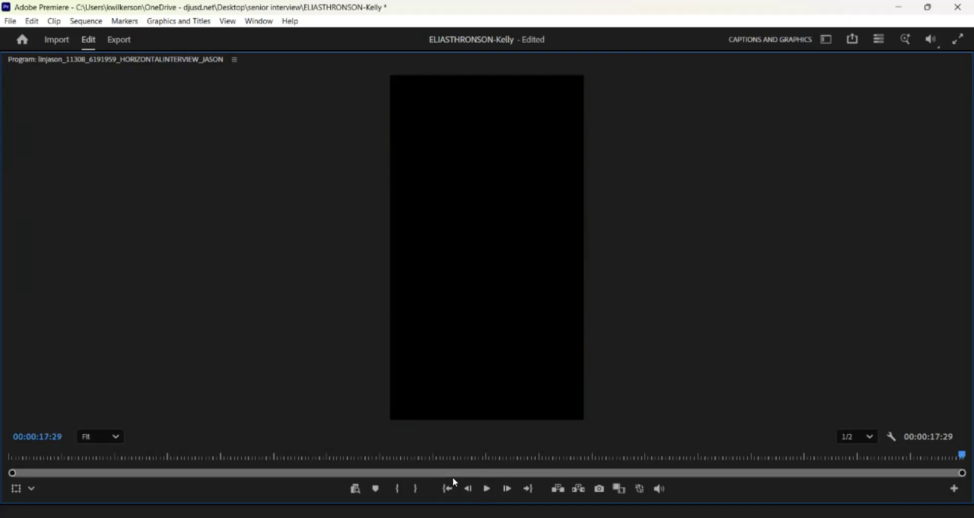
pyautogui.press('`')
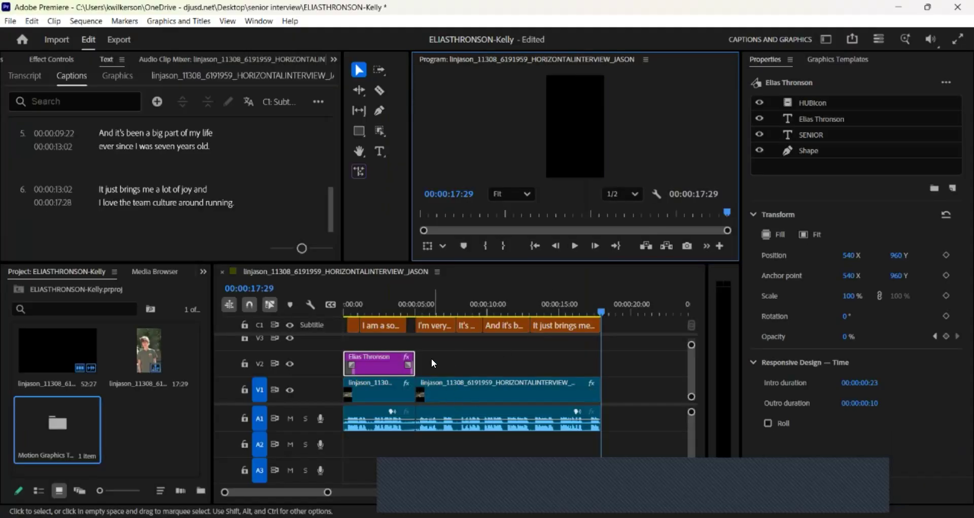
# Trim the name title on V2 to last 5 seconds, deselect it, and save the project.
pyautogui.click(600, 309)
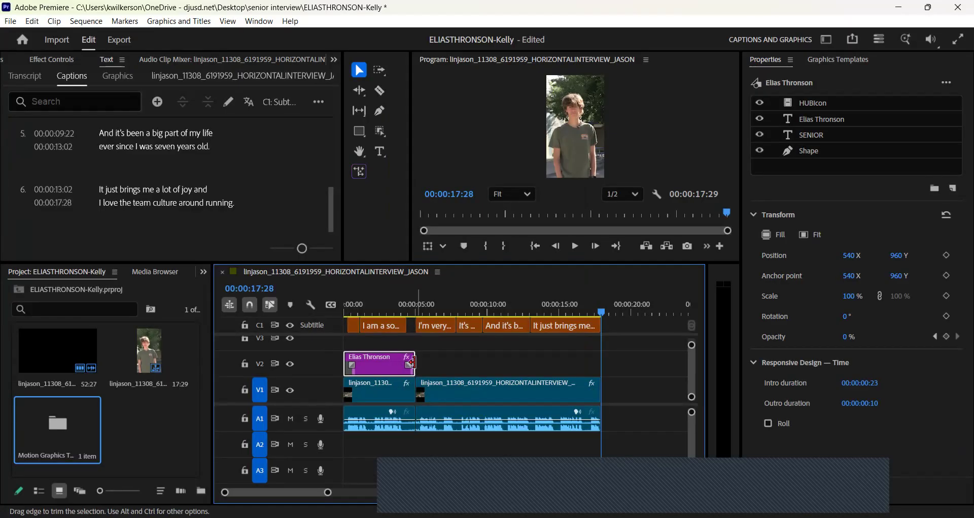
pyautogui.moveTo(411, 362)
pyautogui.mouseDown()
pyautogui.moveTo(399, 362)
pyautogui.moveTo(411, 358)
pyautogui.mouseUp()
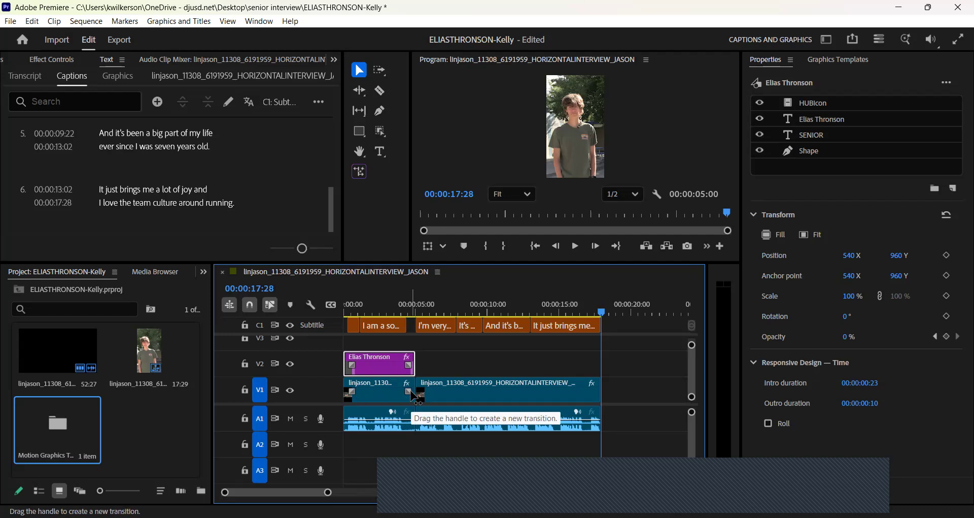
pyautogui.click(471, 358)
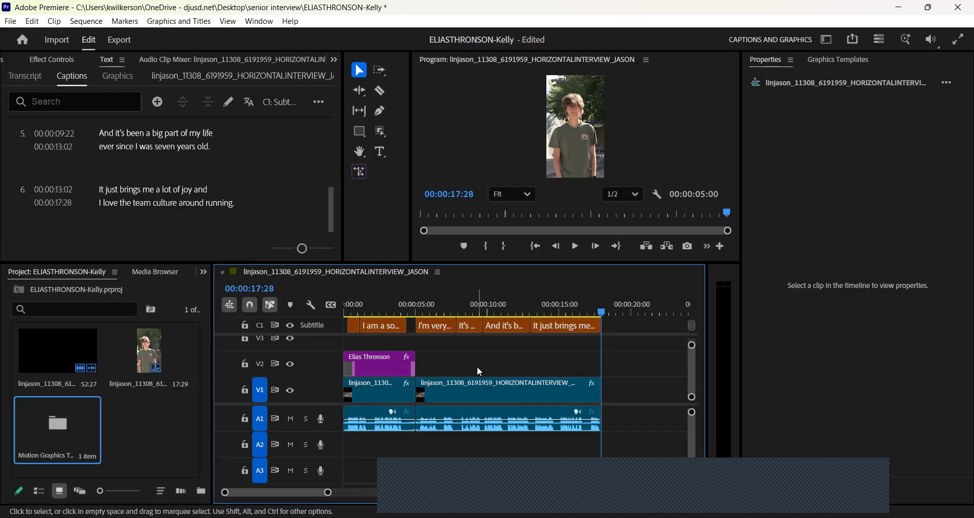
pyautogui.hotkey('ctrl', 's')
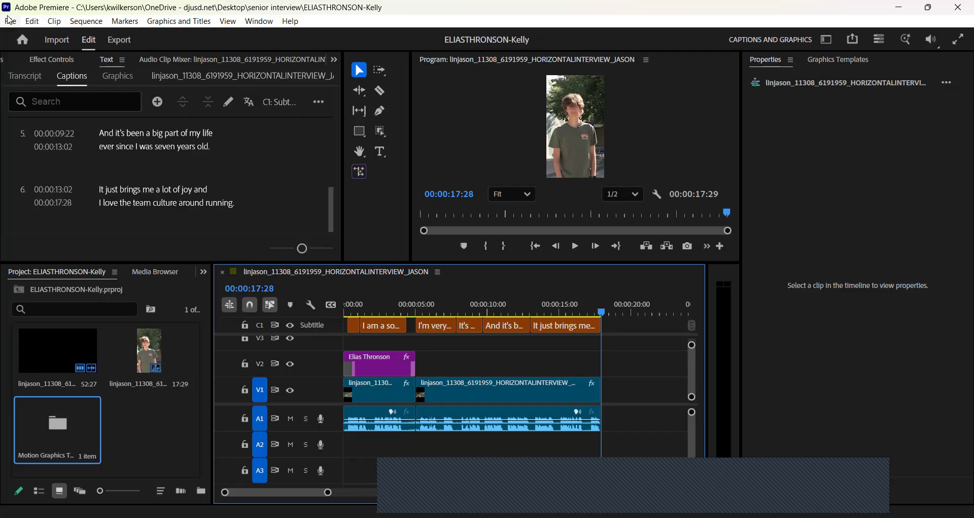
# Export the sequence as an H.264 MP4, renaming the output file after the project, and start encoding.
pyautogui.click(11, 20)
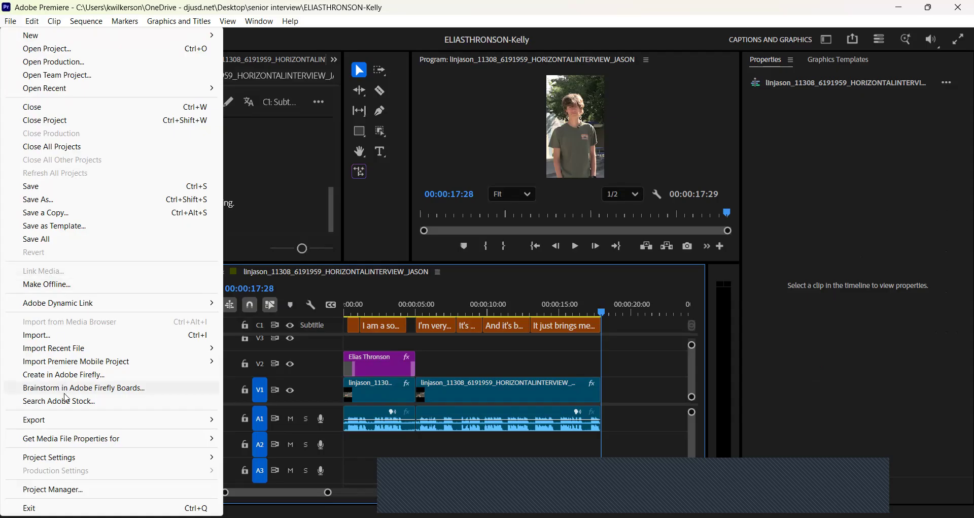
pyautogui.moveTo(66, 425)
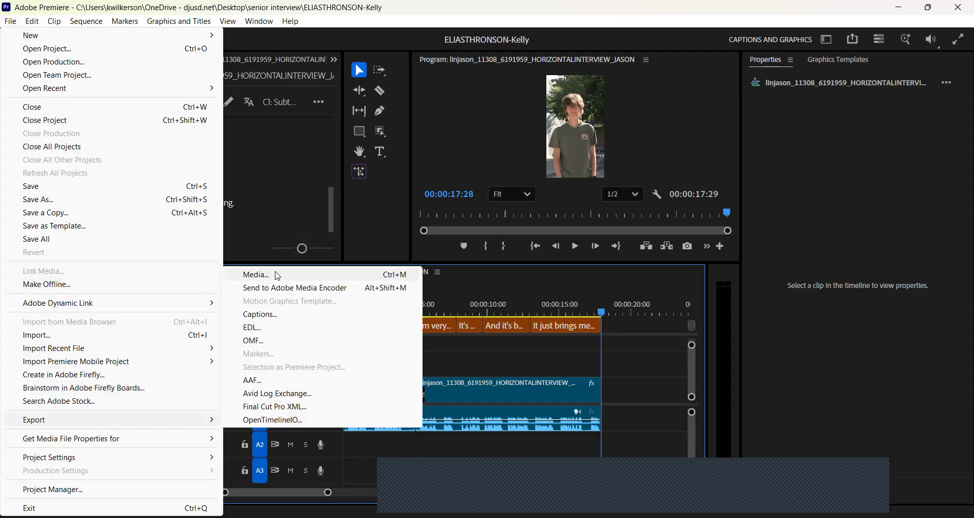
pyautogui.click(278, 277)
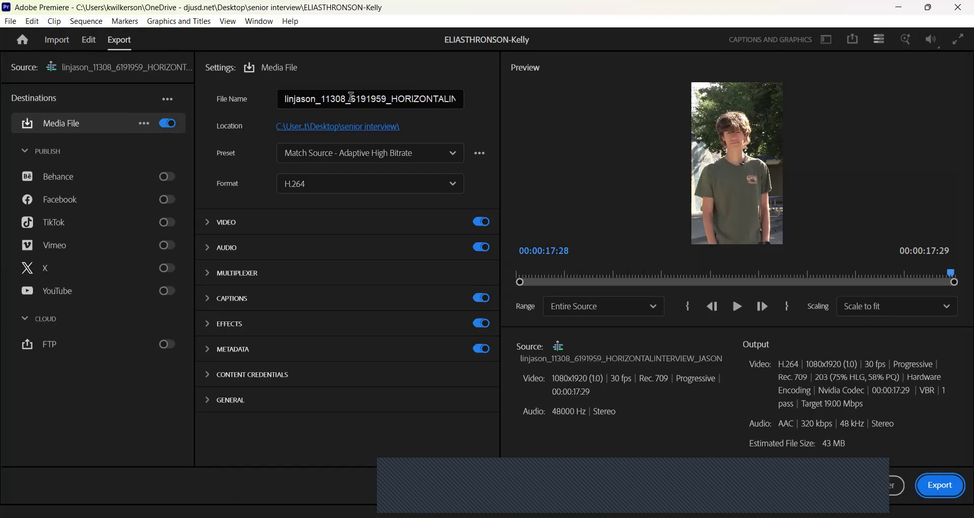
pyautogui.click(351, 97)
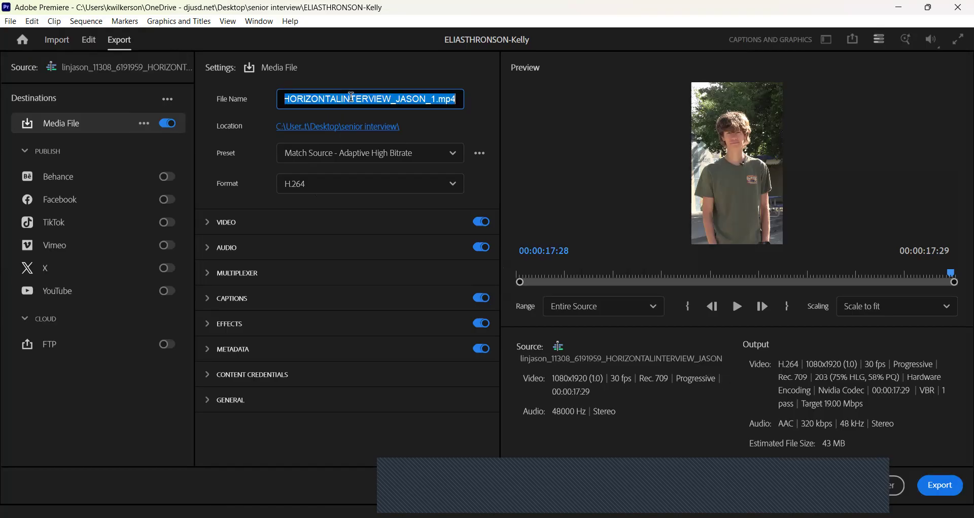
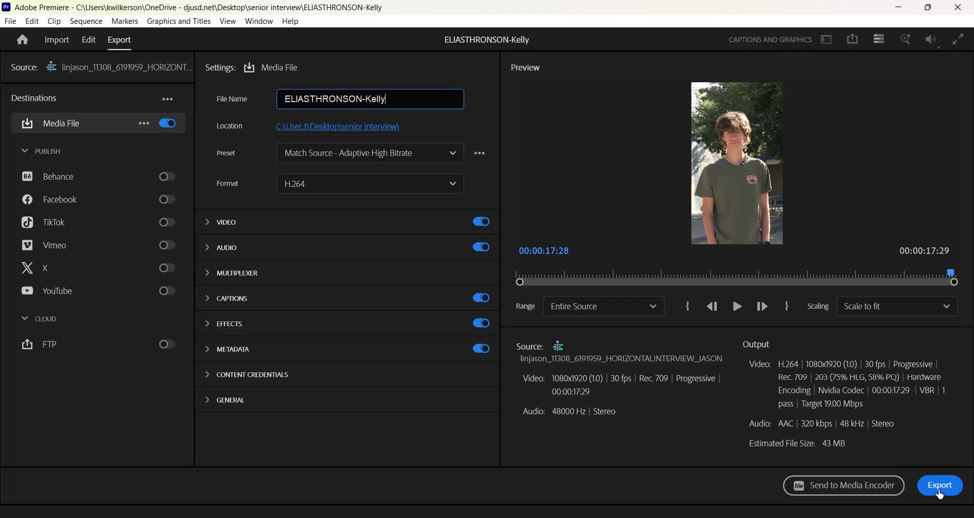
pyautogui.click(944, 487)
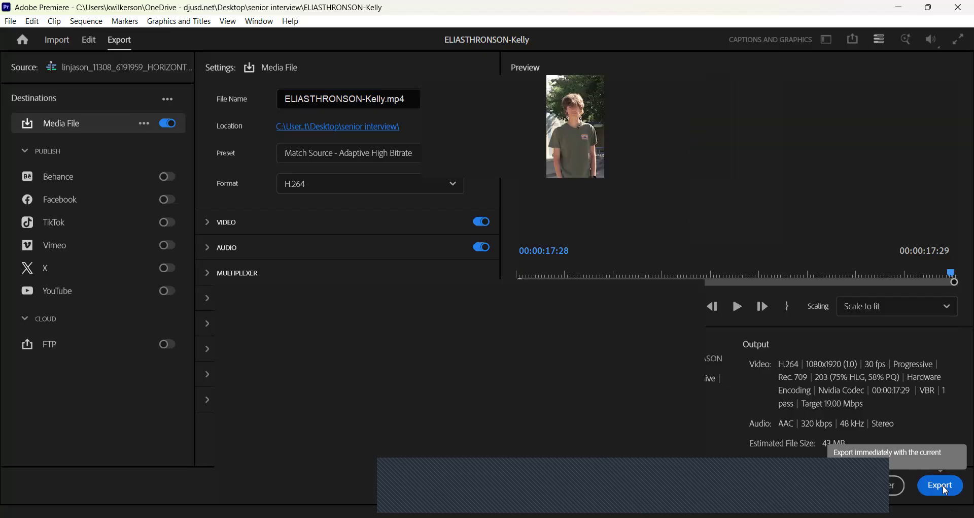